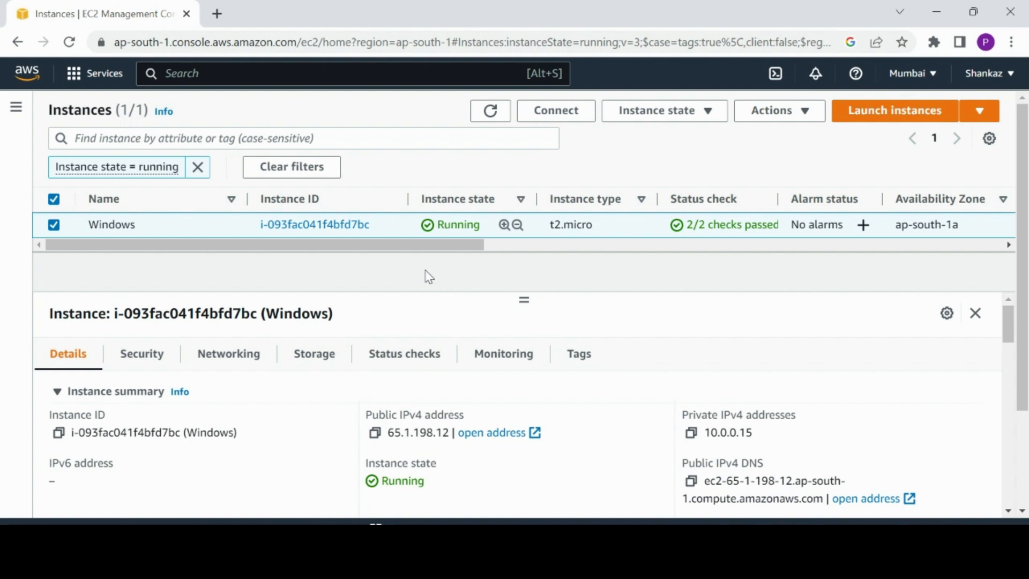
Show the block devices attached to the Windows instance in its storage details
{"action": "left_click", "coordinate": [313, 354]}
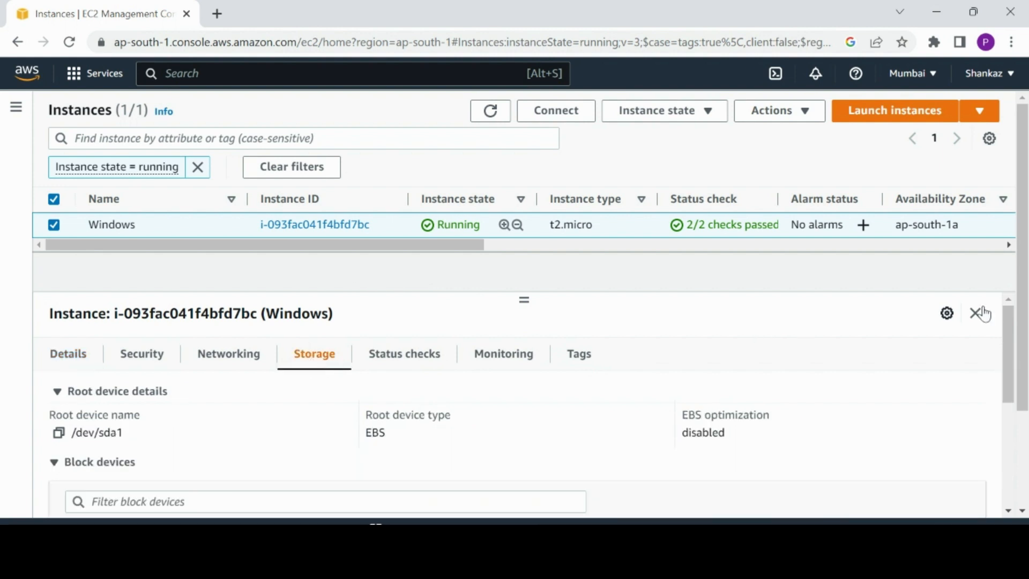
{"action": "left_click_drag", "start_coordinate": [1006, 338], "coordinate": [1005, 394]}
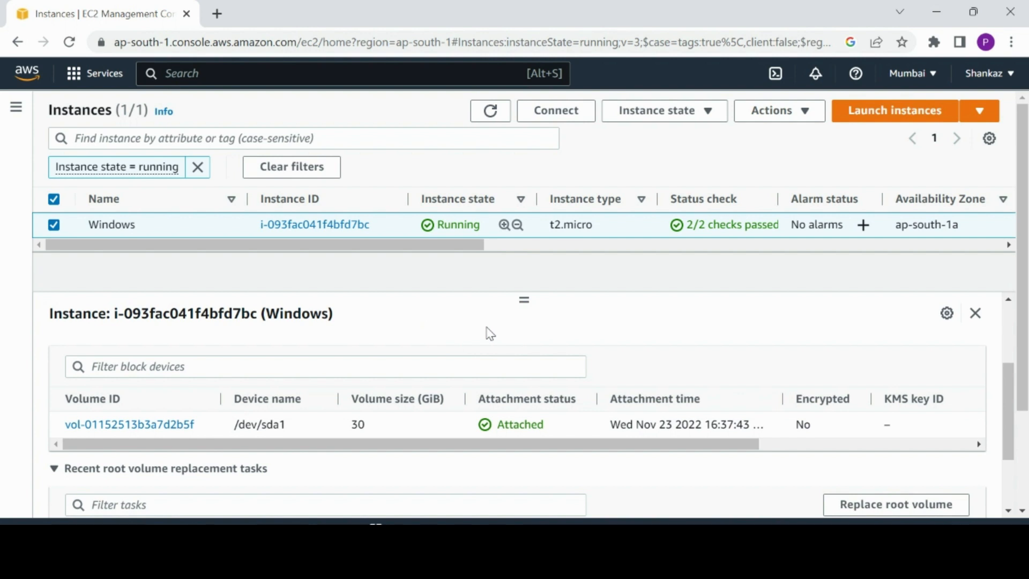
Switch to the instance's Remote Desktop session and open Disk Management by running diskmgmt.msc
{"action": "mouse_move", "coordinate": [698, 558]}
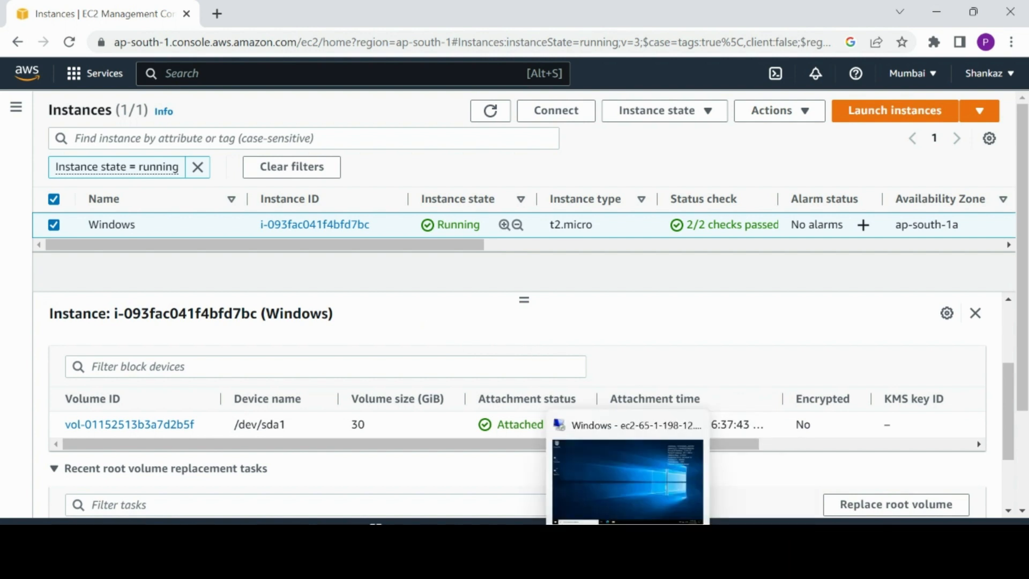
{"action": "left_click", "coordinate": [628, 558]}
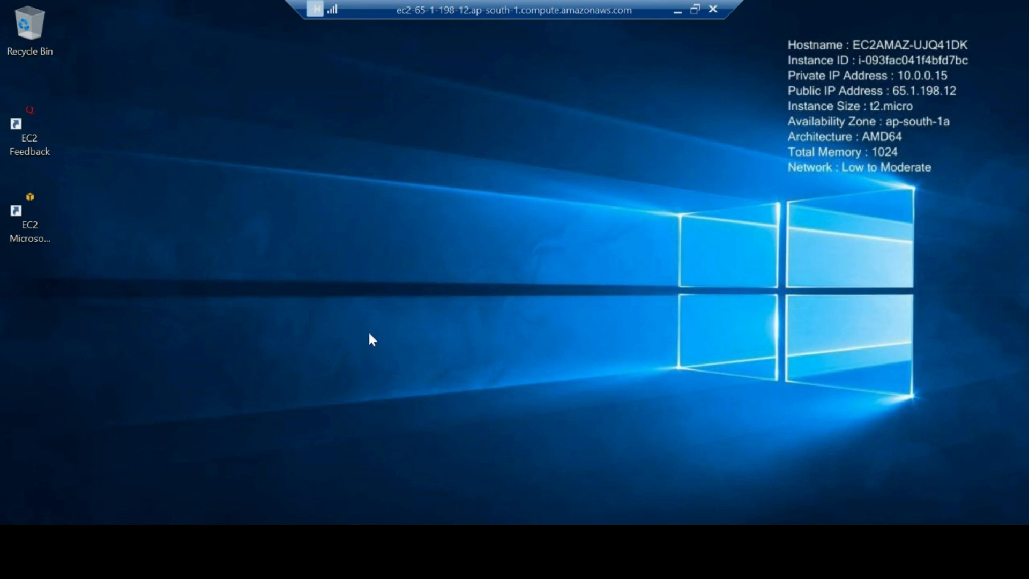
{"action": "key", "text": "super+r"}
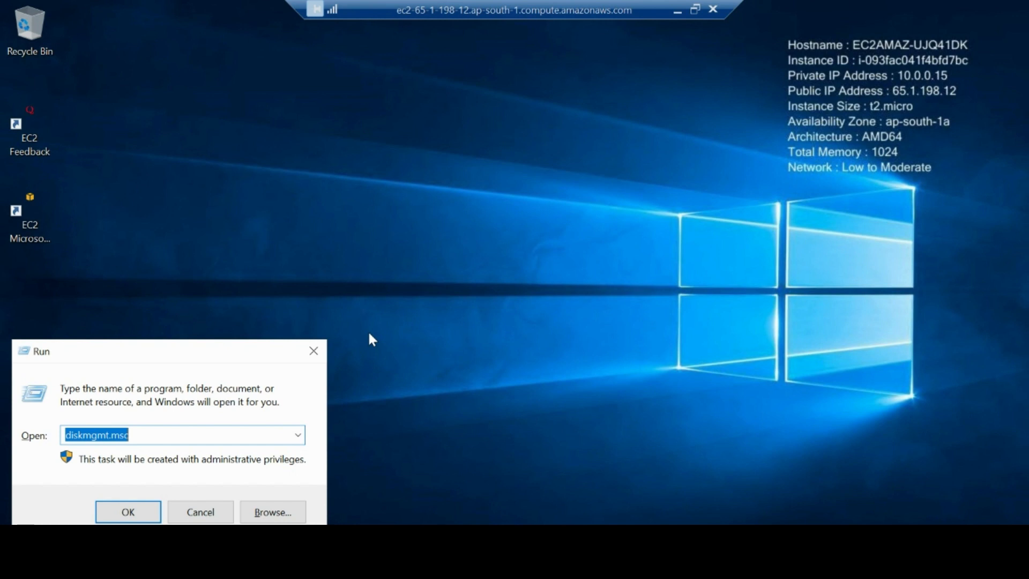
{"action": "key", "text": "Return"}
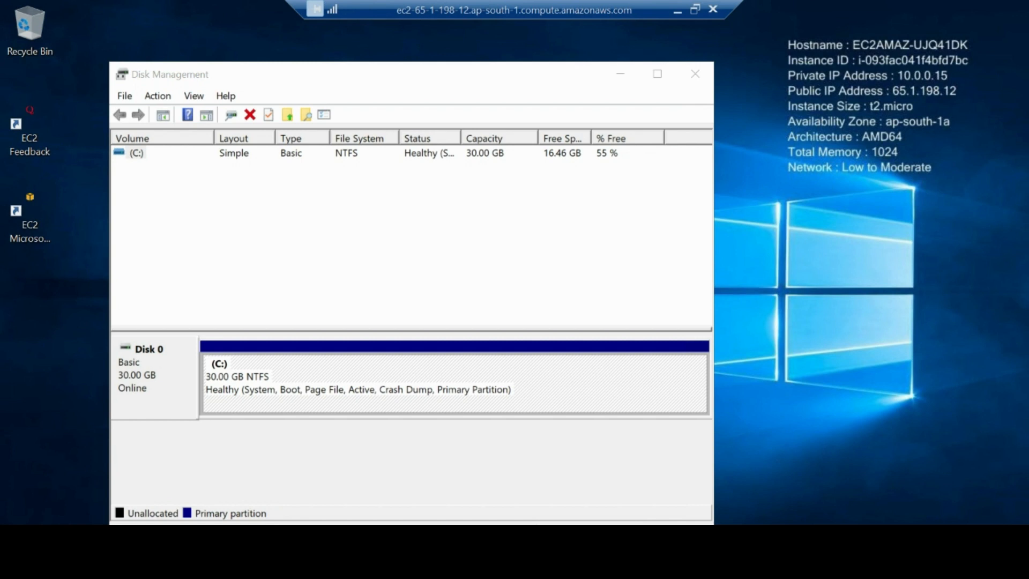
Examine the drives under This PC in a maximized File Explorer window
{"action": "key", "text": "super+e"}
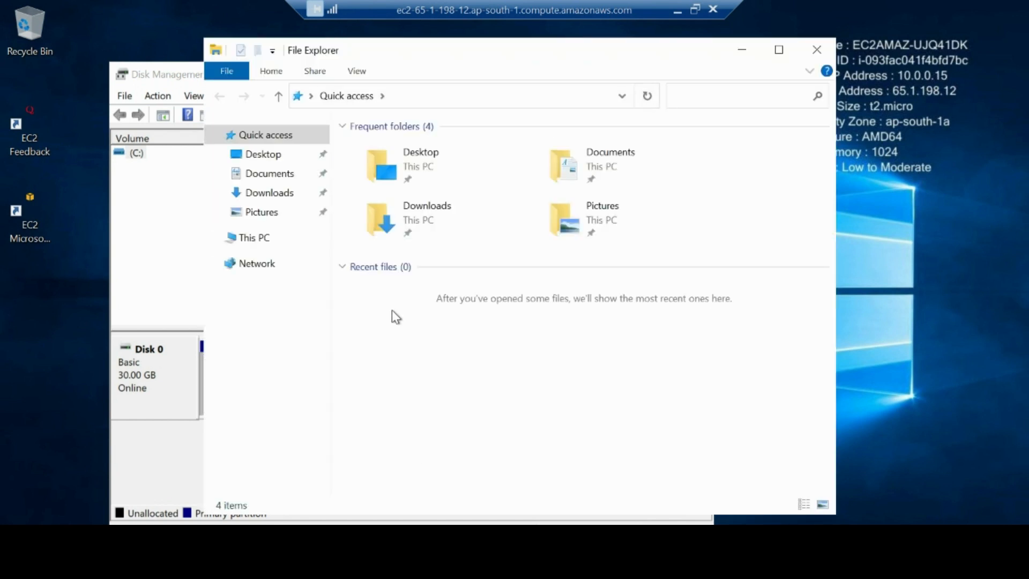
{"action": "left_click", "coordinate": [254, 238]}
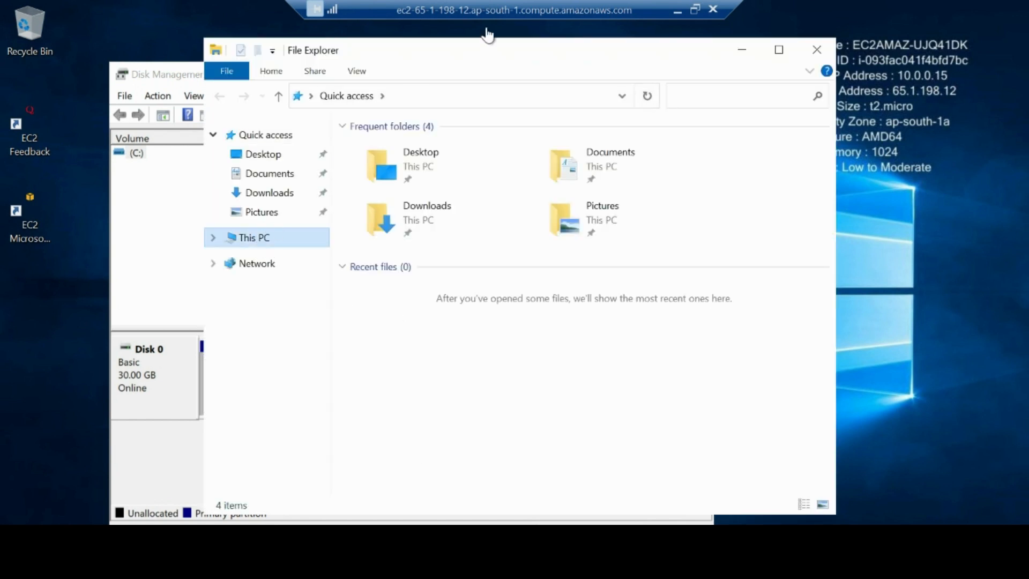
{"action": "double_click", "coordinate": [489, 50]}
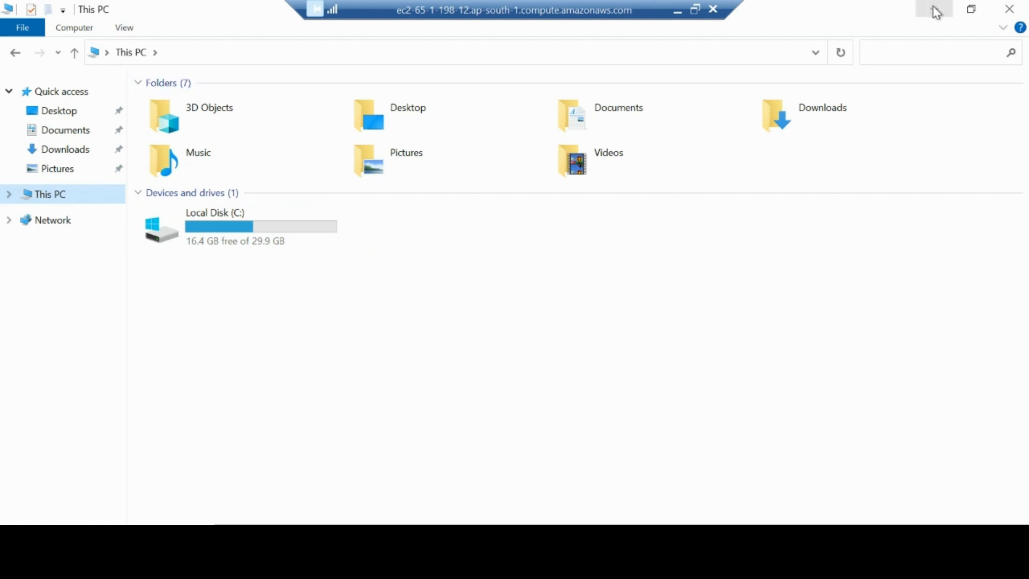
Return to the AWS console and open the Modify volume form for the Windows instance's attached volume
{"action": "left_click", "coordinate": [677, 12]}
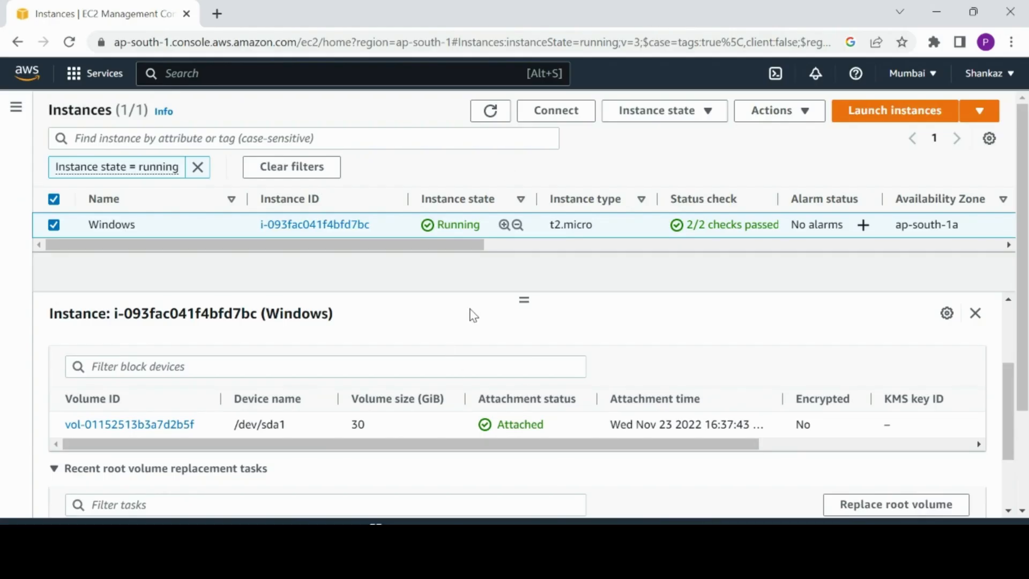
{"action": "left_click", "coordinate": [178, 426]}
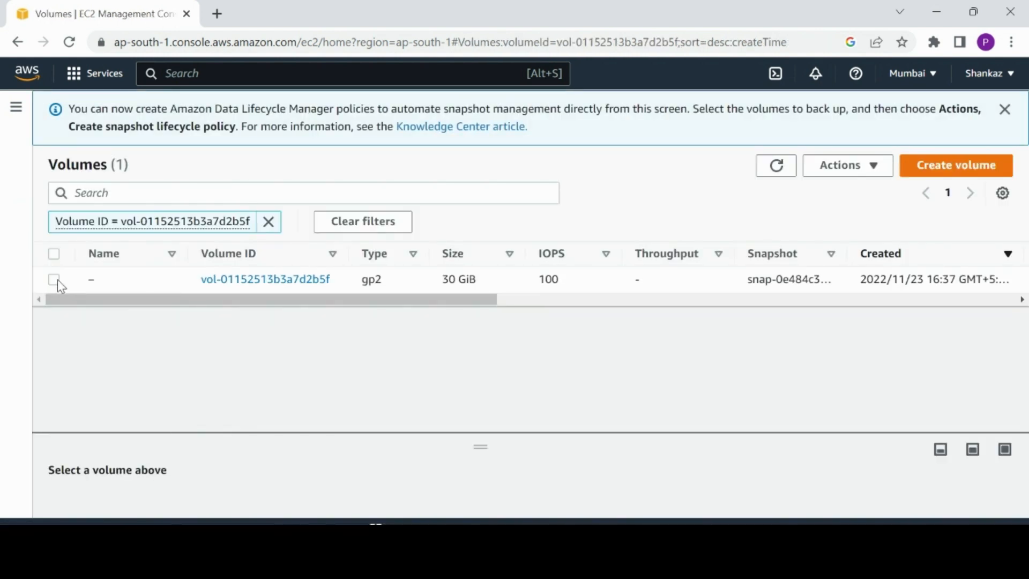
{"action": "left_click", "coordinate": [55, 279]}
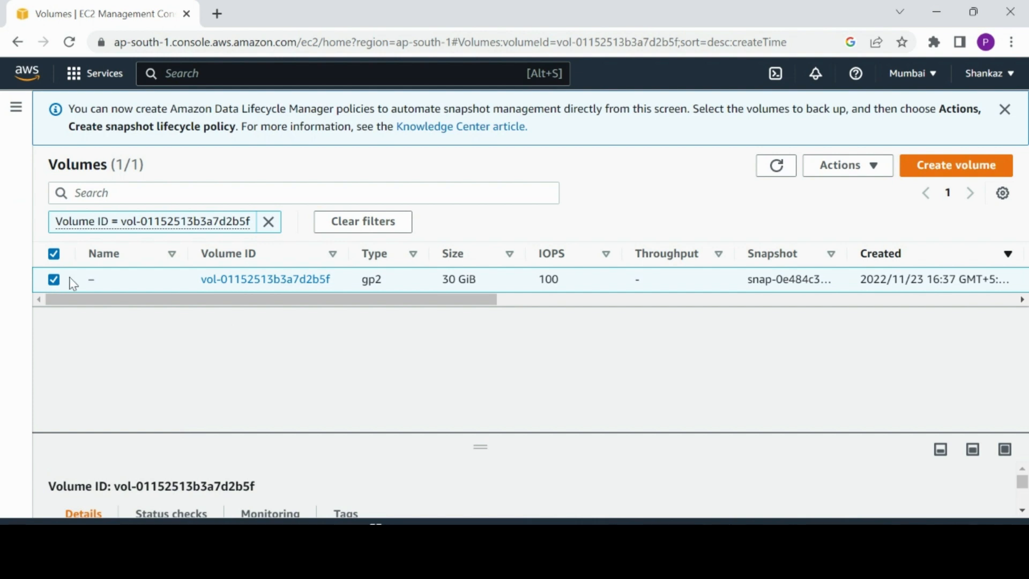
{"action": "left_click", "coordinate": [866, 172]}
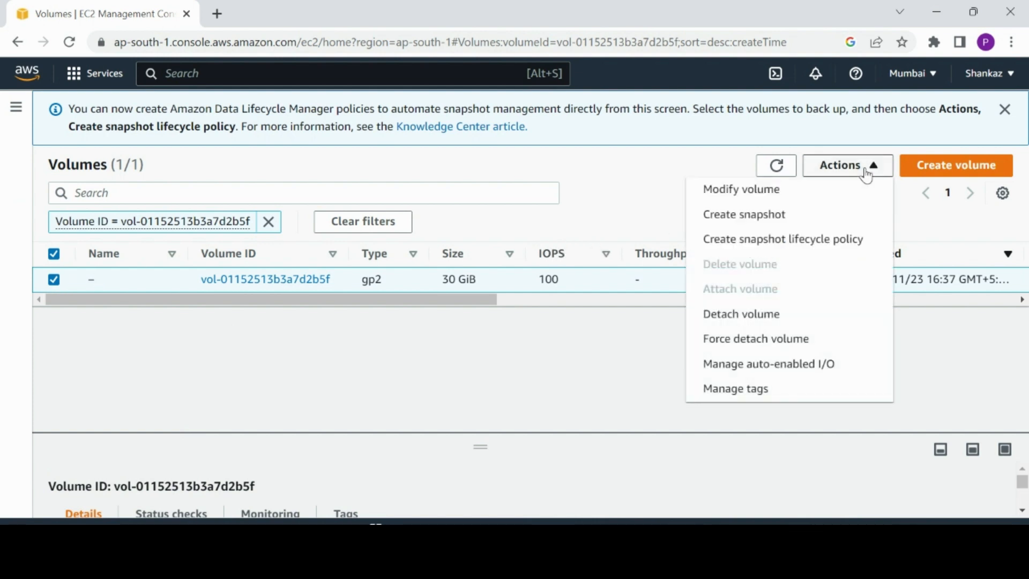
{"action": "left_click", "coordinate": [775, 200]}
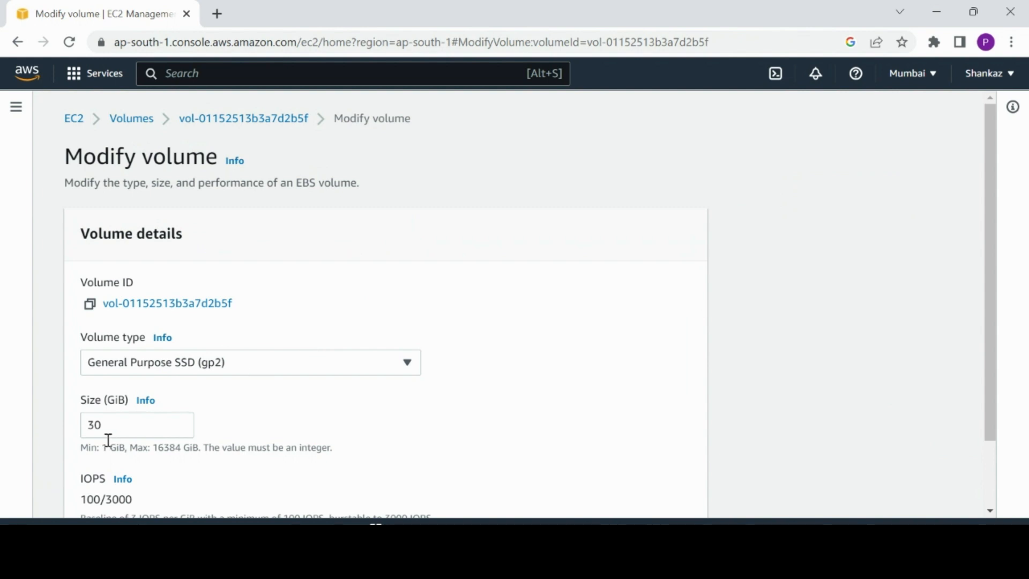
Set the volume's size to 60 GiB and confirm the modification
{"action": "left_click_drag", "start_coordinate": [108, 427], "coordinate": [44, 440]}
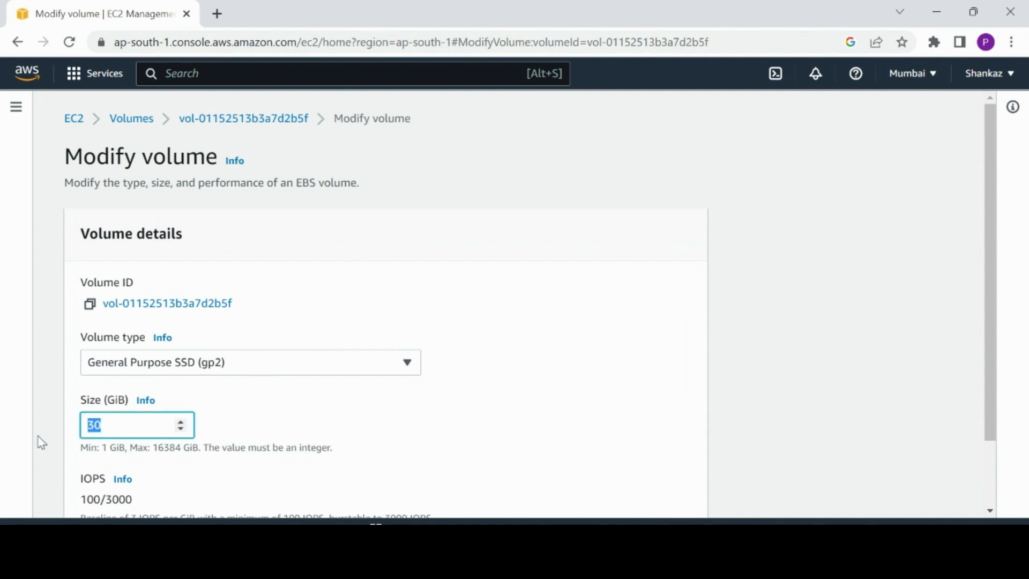
{"action": "type", "text": "60"}
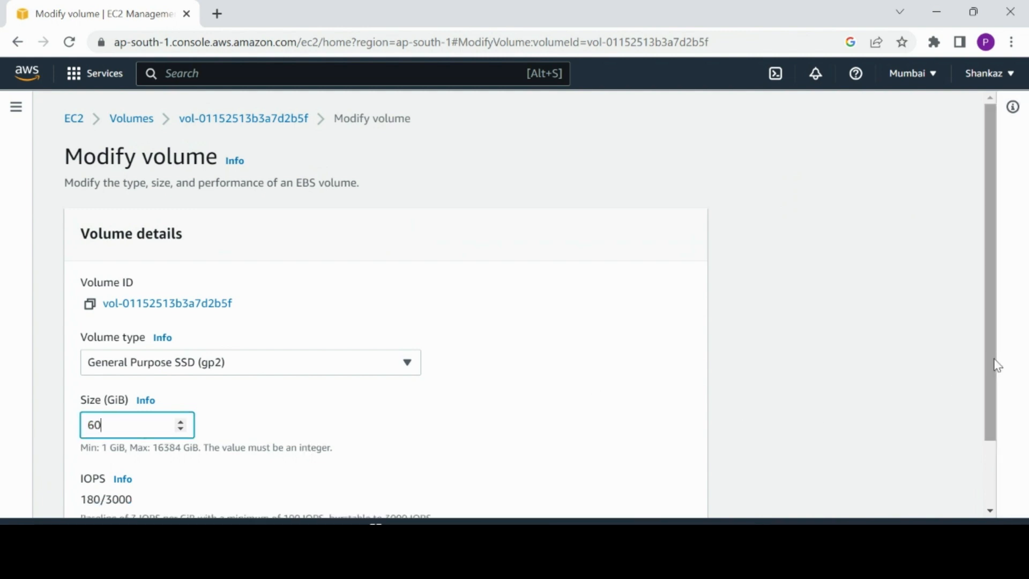
{"action": "left_click_drag", "start_coordinate": [989, 358], "coordinate": [997, 429]}
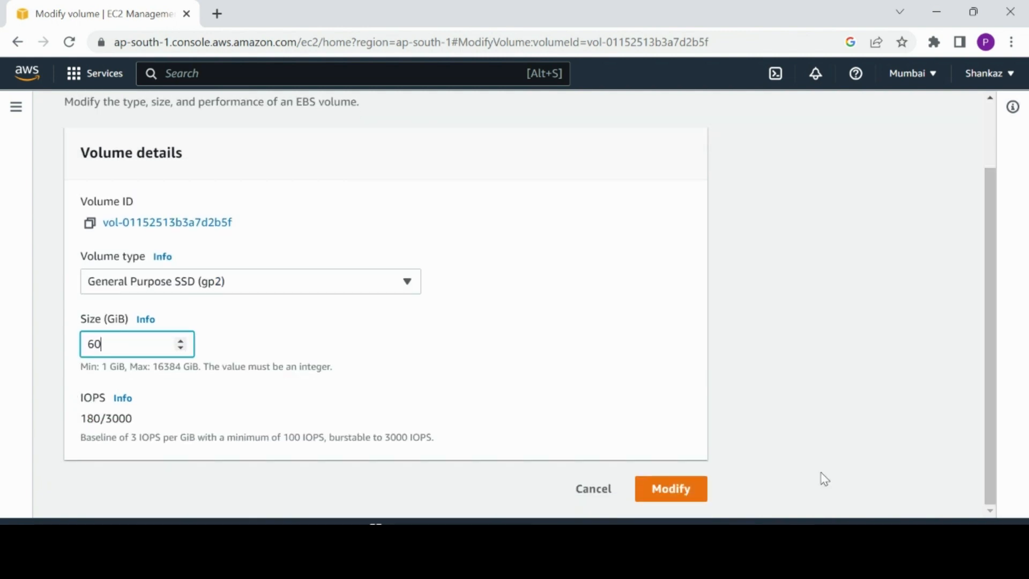
{"action": "left_click", "coordinate": [684, 490]}
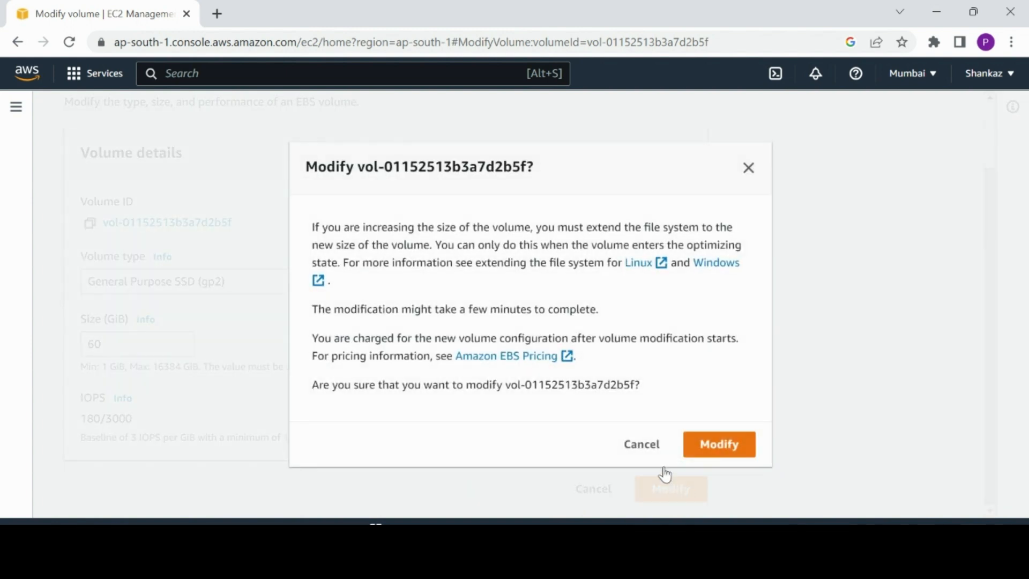
{"action": "left_click", "coordinate": [715, 444]}
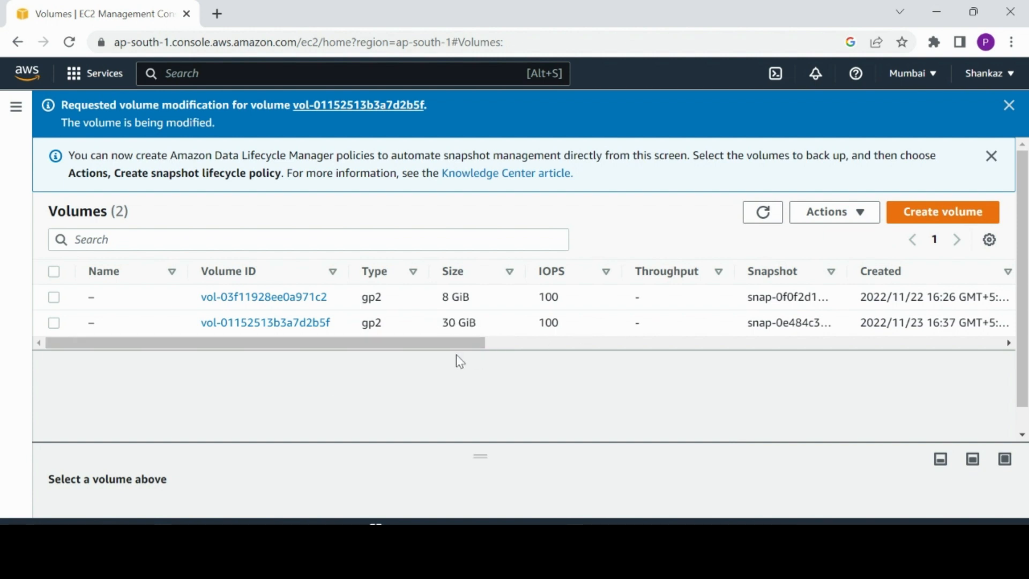
Check the volume state and attached instance columns in the volumes list
{"action": "left_click_drag", "start_coordinate": [435, 350], "coordinate": [758, 363]}
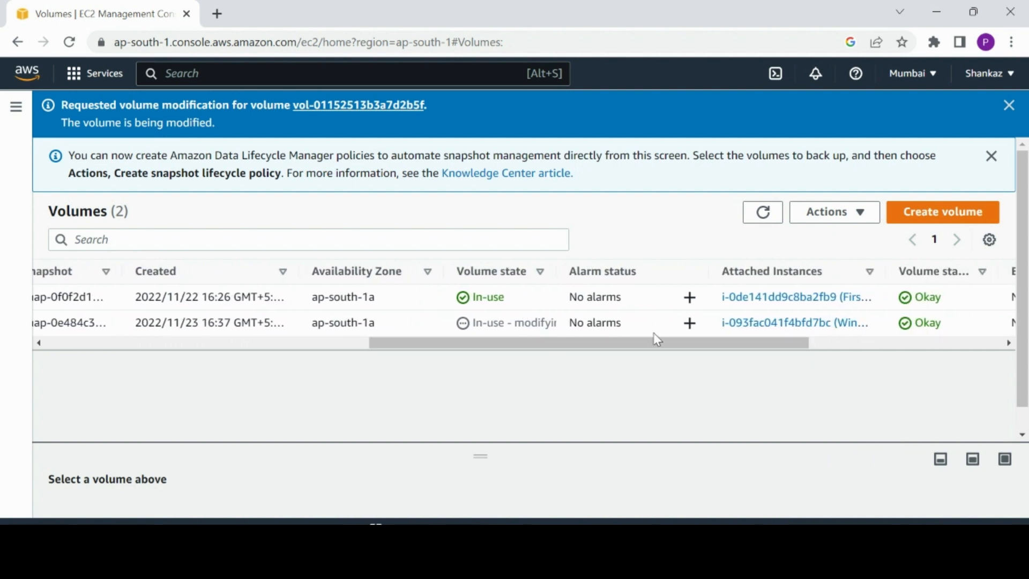
{"action": "left_click_drag", "start_coordinate": [684, 346], "coordinate": [701, 348]}
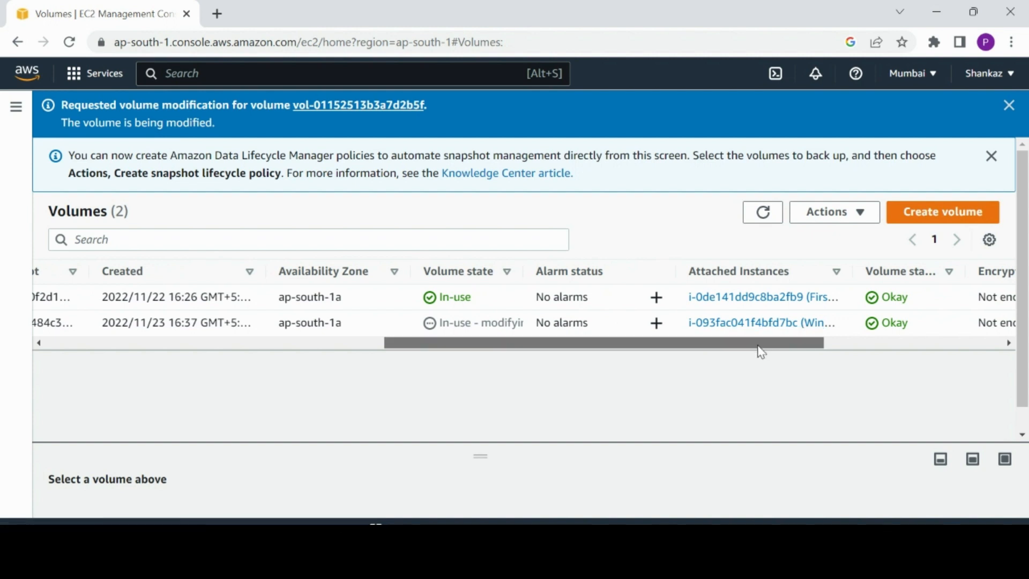
{"action": "left_click_drag", "start_coordinate": [760, 352], "coordinate": [269, 339]}
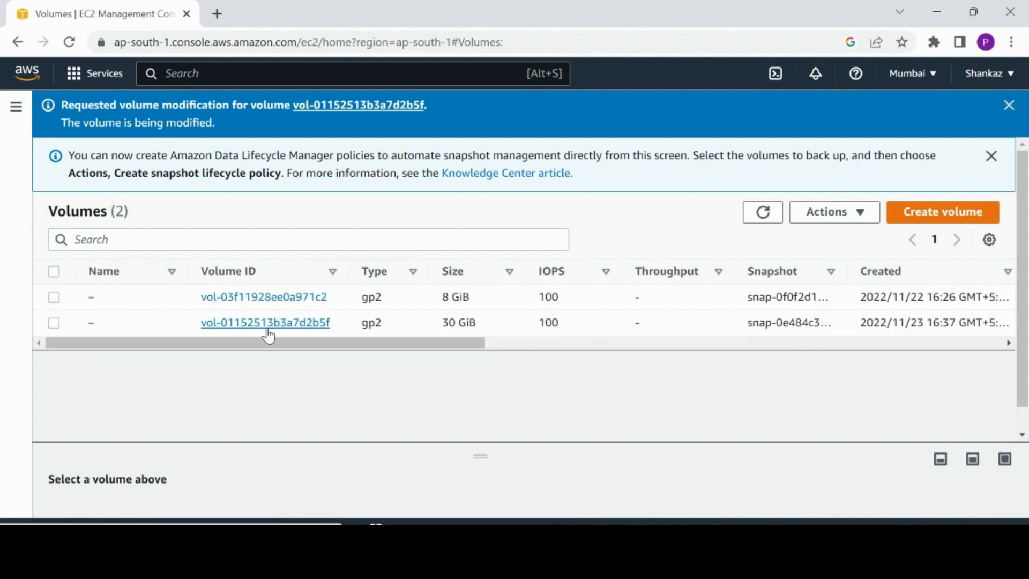
Start creating a new EBS volume and set its size to 70 GiB
{"action": "left_click", "coordinate": [927, 214]}
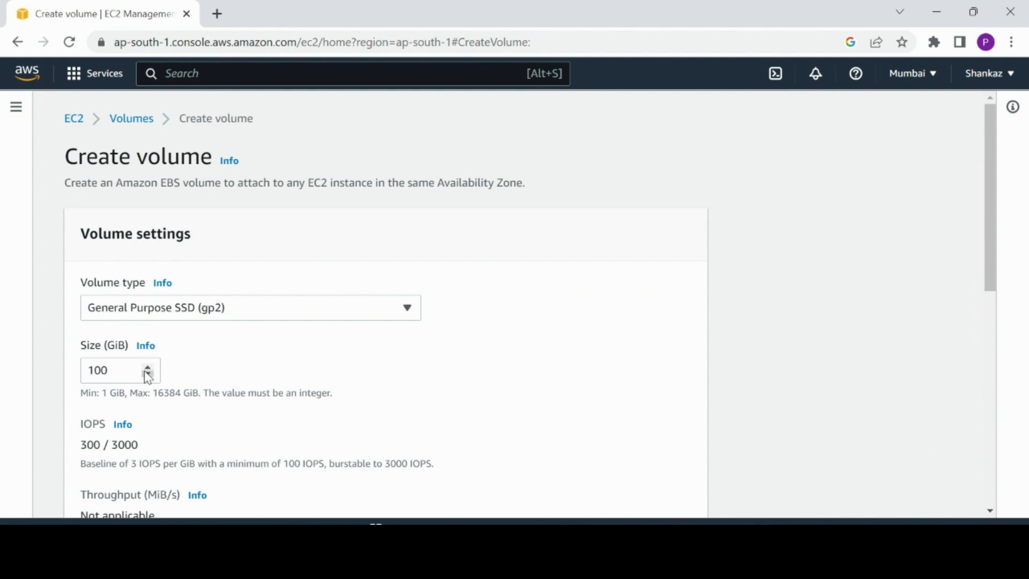
{"action": "left_click", "coordinate": [106, 371]}
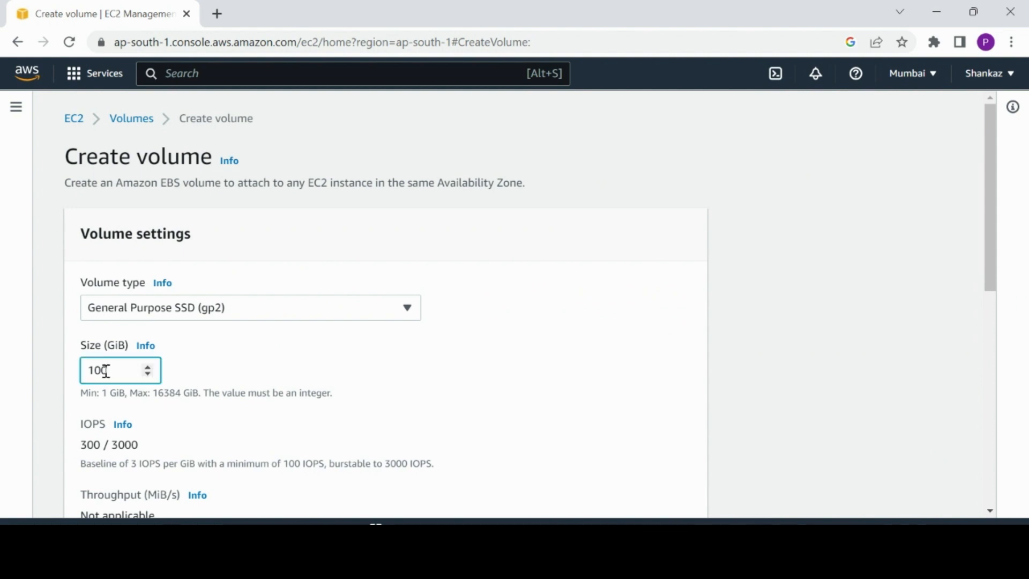
{"action": "key", "text": "BackSpace"}
{"action": "type", "text": "0"}
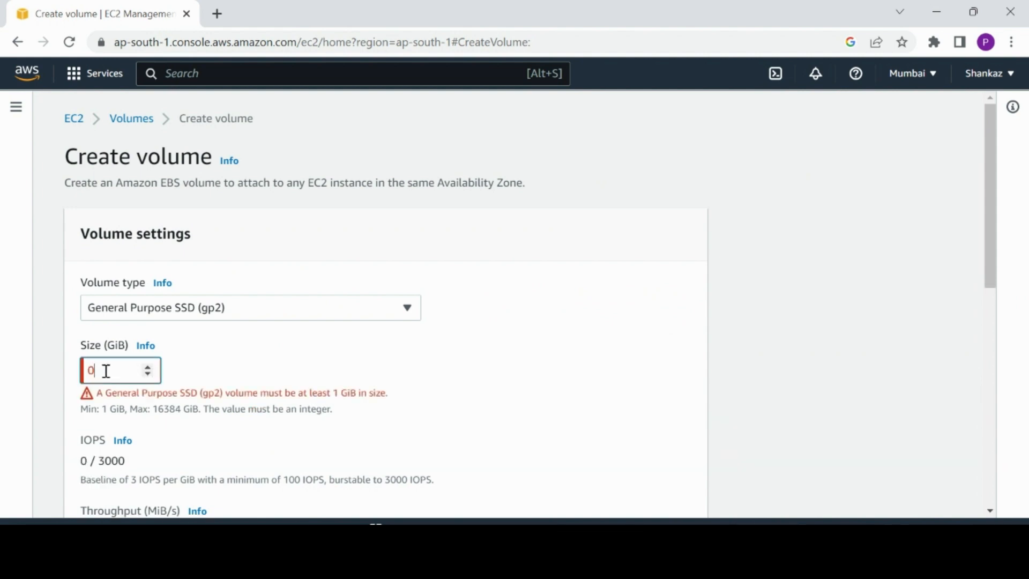
{"action": "key", "text": "BackSpace"}
{"action": "type", "text": "70"}
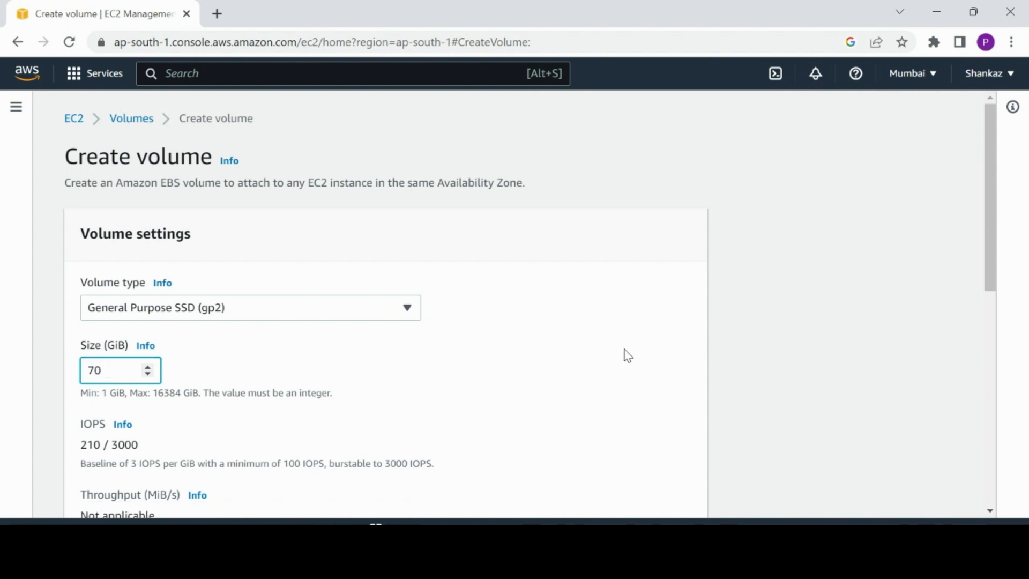
{"action": "left_click_drag", "start_coordinate": [992, 262], "coordinate": [995, 424]}
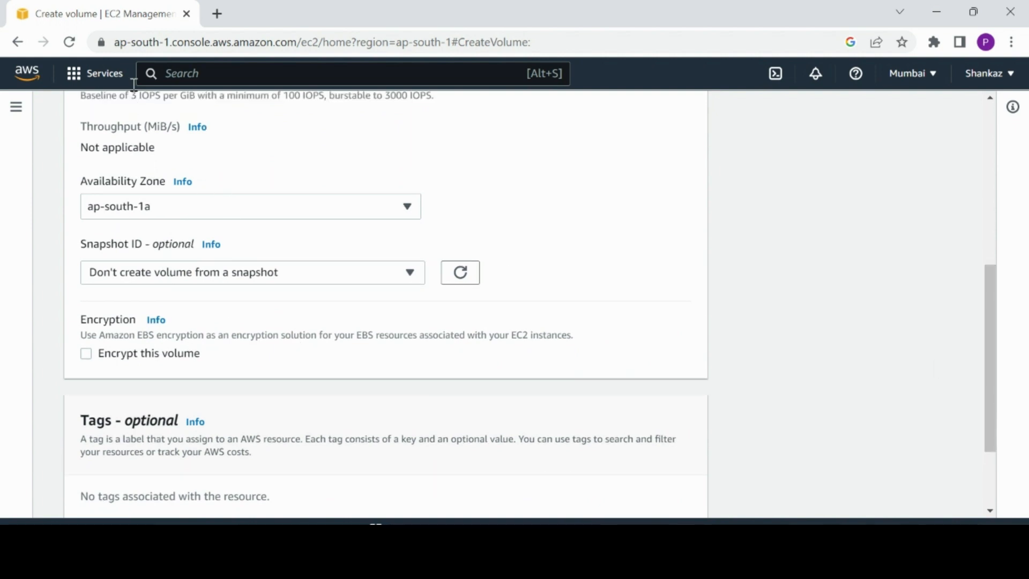
Duplicate the Create volume browser tab and open the EC2 instances list in the copy
{"action": "right_click", "coordinate": [127, 20]}
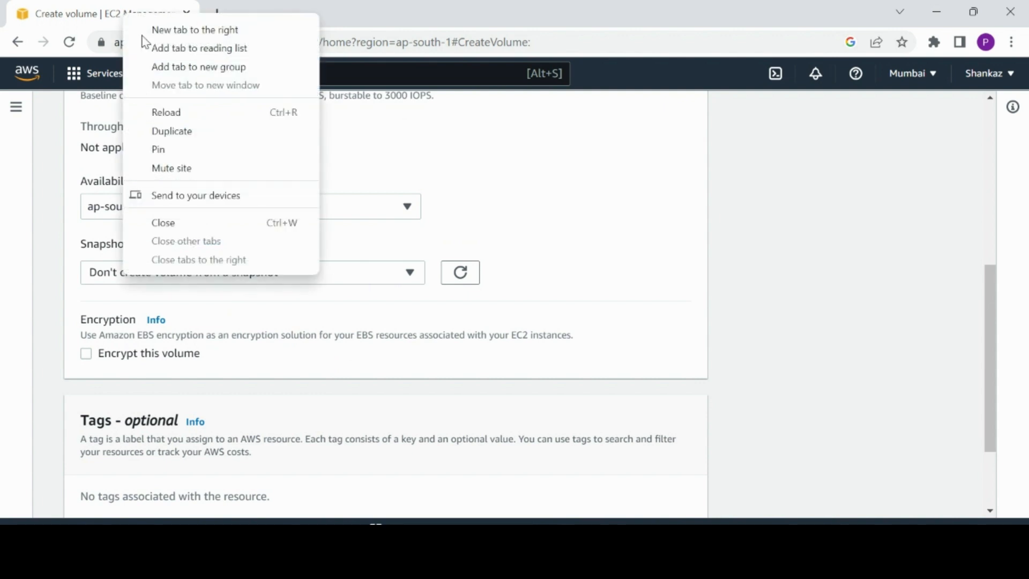
{"action": "left_click", "coordinate": [201, 139]}
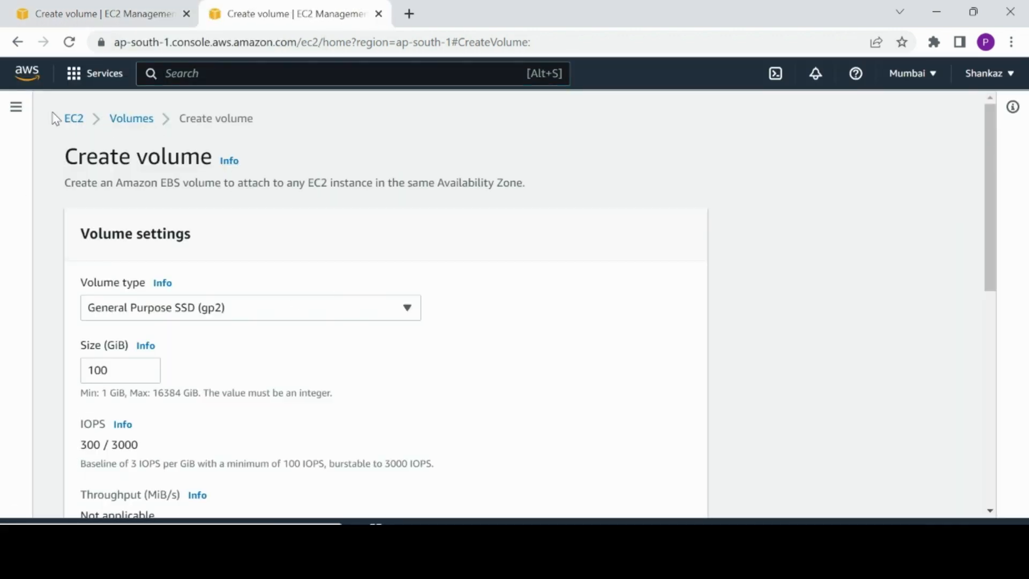
{"action": "left_click", "coordinate": [16, 108]}
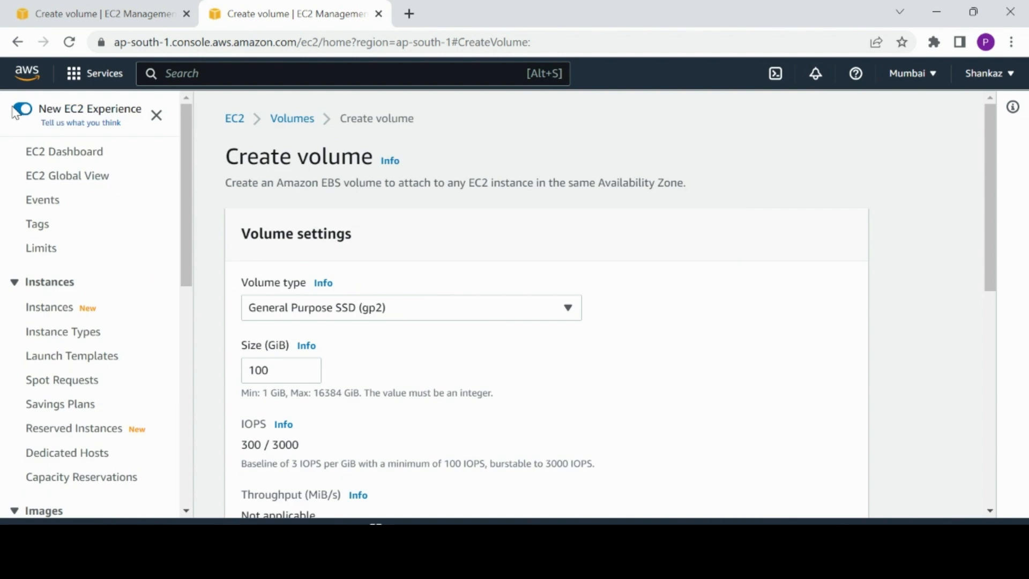
{"action": "left_click", "coordinate": [54, 316]}
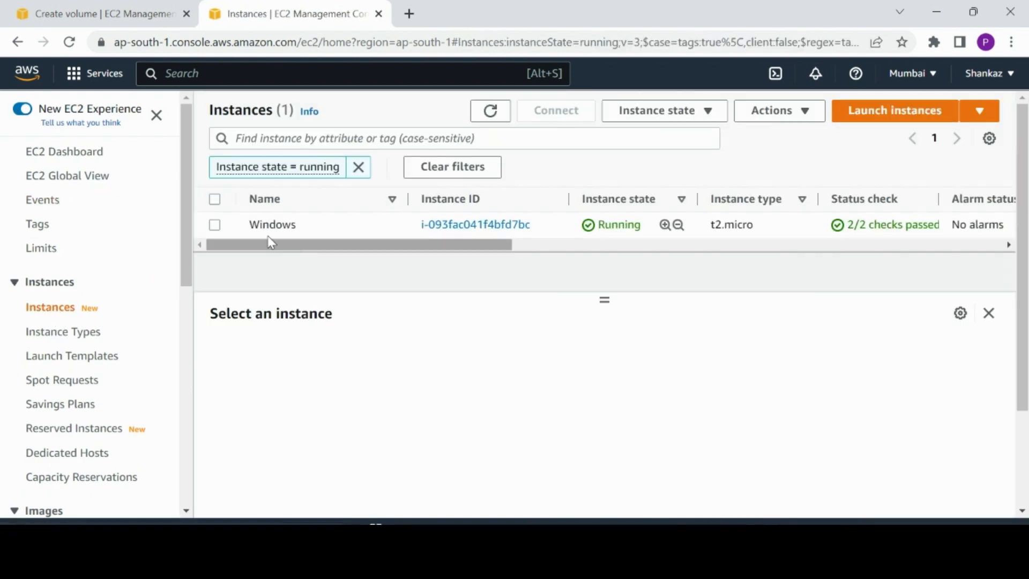
Look up the Windows instance's availability zone and return to the original Create volume form
{"action": "left_click", "coordinate": [214, 225]}
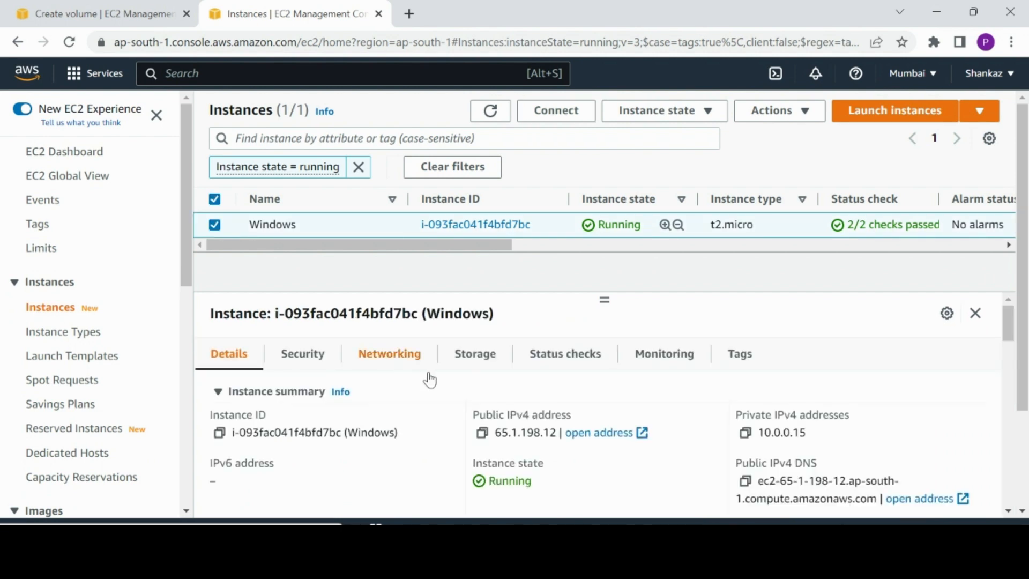
{"action": "left_click_drag", "start_coordinate": [455, 245], "coordinate": [611, 264]}
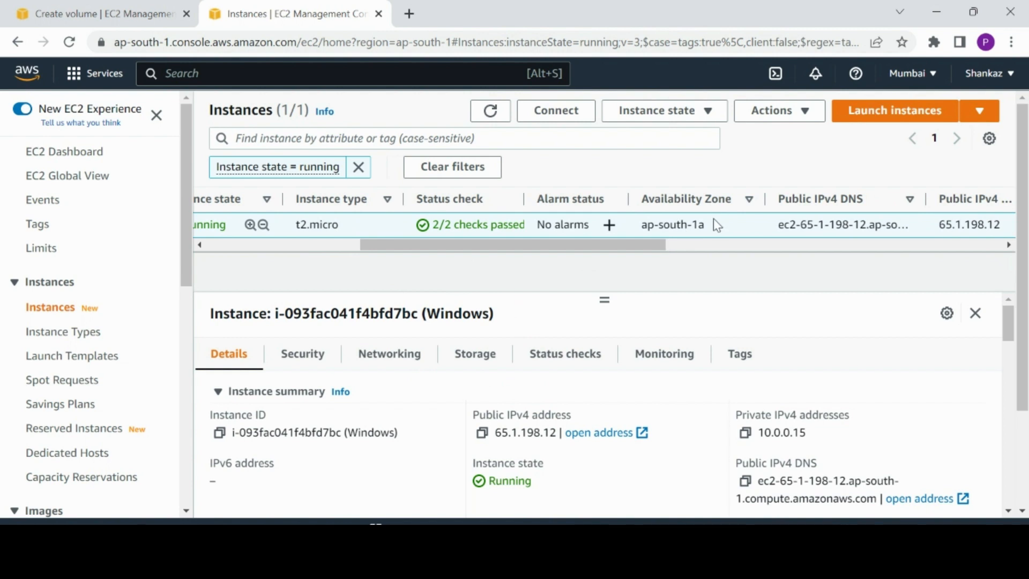
{"action": "left_click_drag", "start_coordinate": [714, 220], "coordinate": [649, 220]}
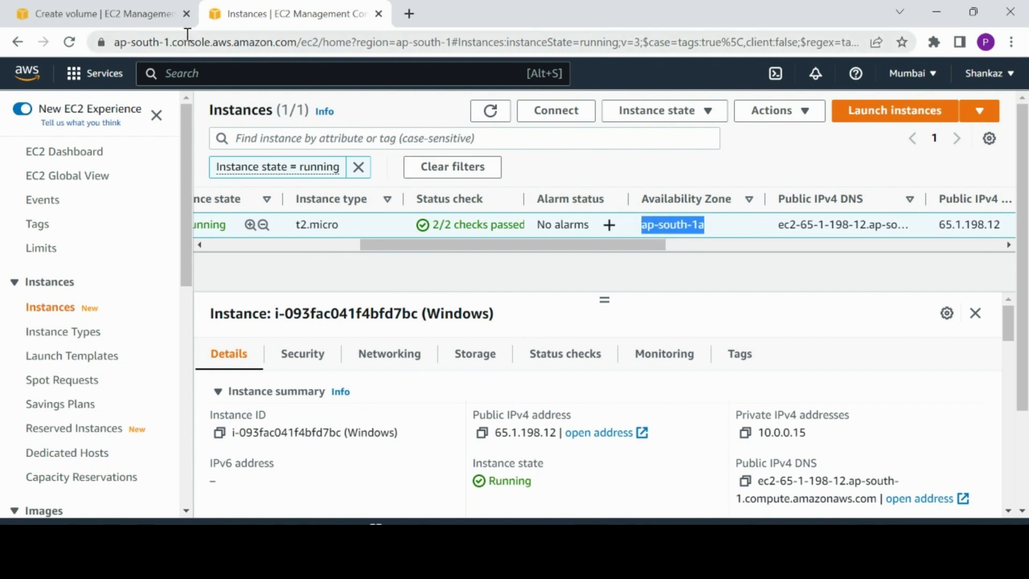
{"action": "left_click", "coordinate": [135, 15]}
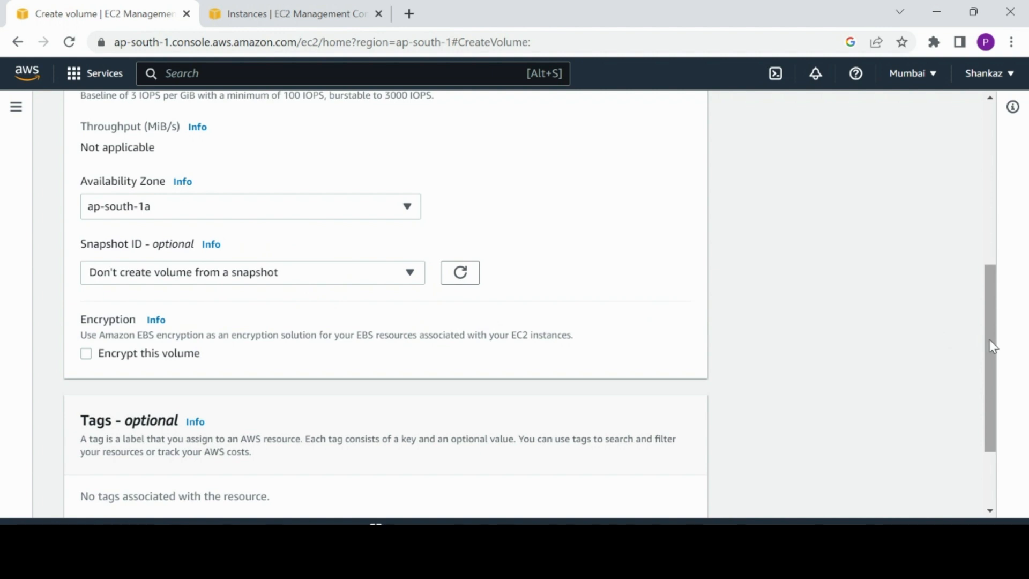
Create the 70 GiB volume in ap-south-1a without a snapshot or encryption and open its details page
{"action": "left_click_drag", "start_coordinate": [986, 337], "coordinate": [1001, 413]}
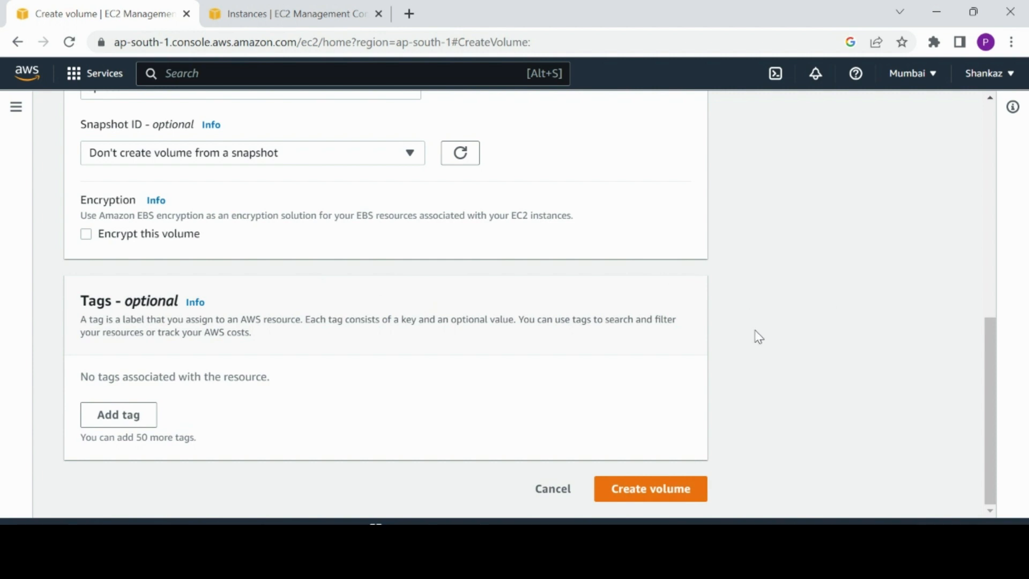
{"action": "left_click", "coordinate": [669, 494]}
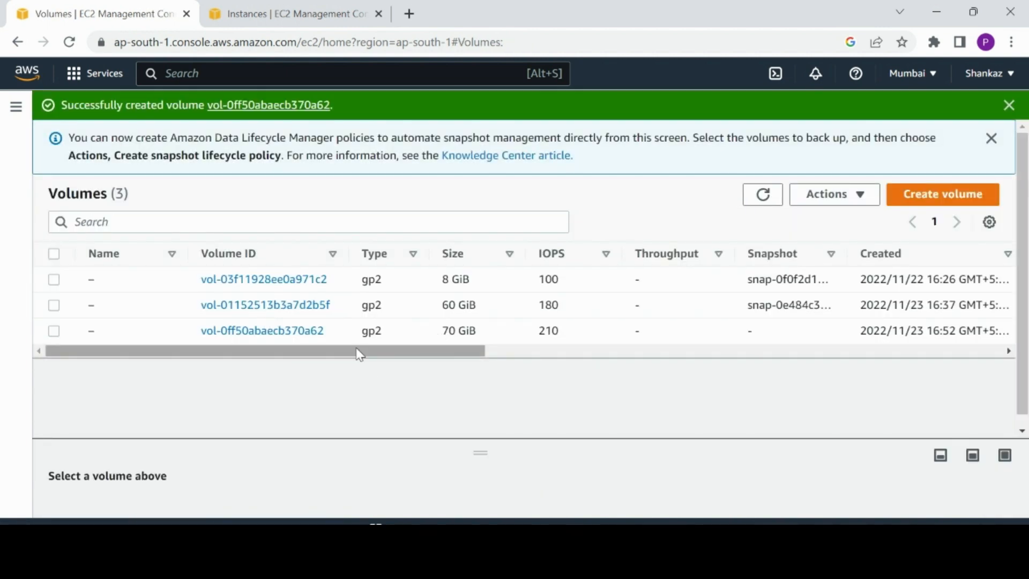
{"action": "left_click", "coordinate": [268, 105]}
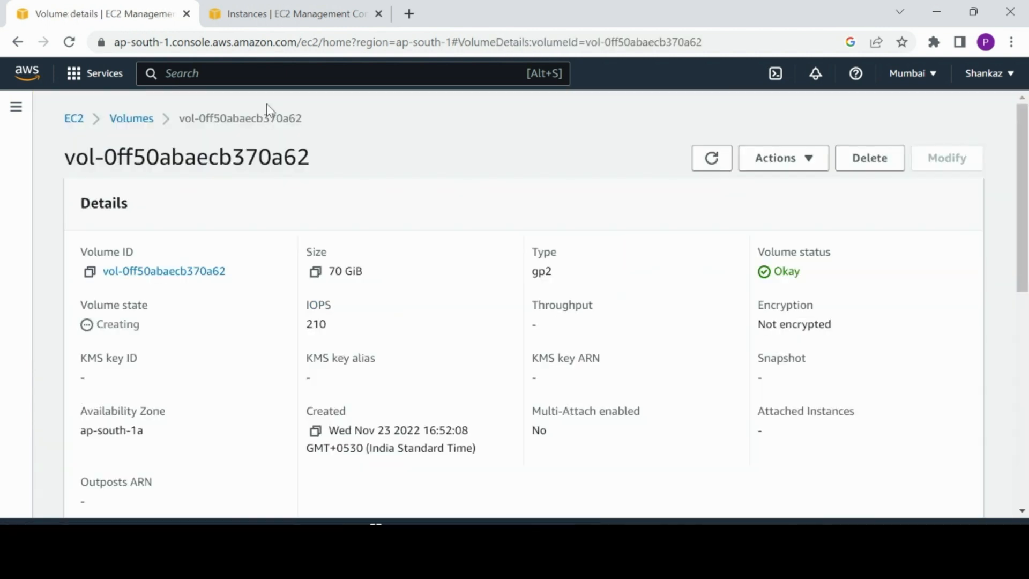
Refresh the new volume's details and check its volume state and whether attaching is possible
{"action": "left_click", "coordinate": [791, 167]}
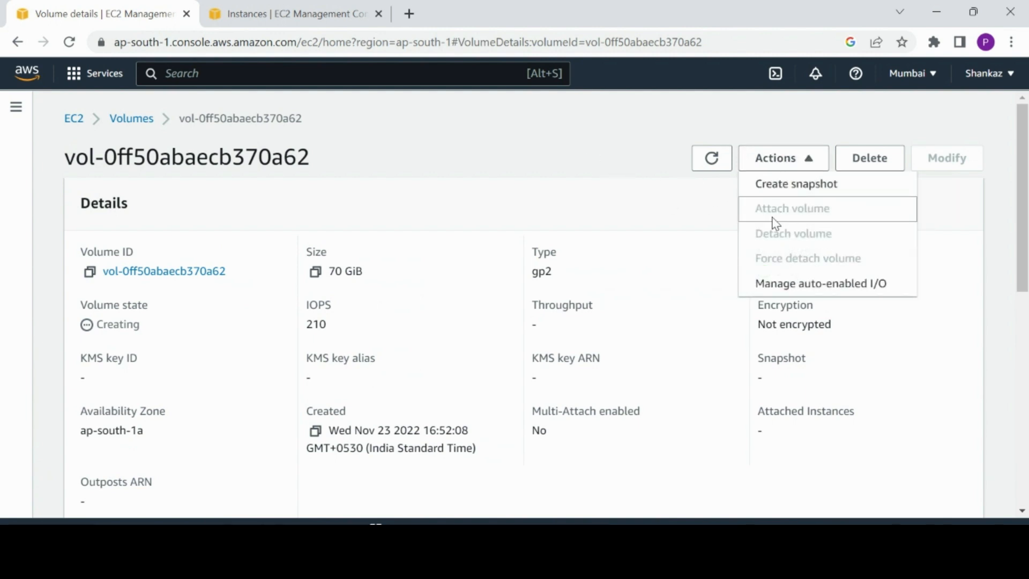
{"action": "left_click", "coordinate": [711, 160]}
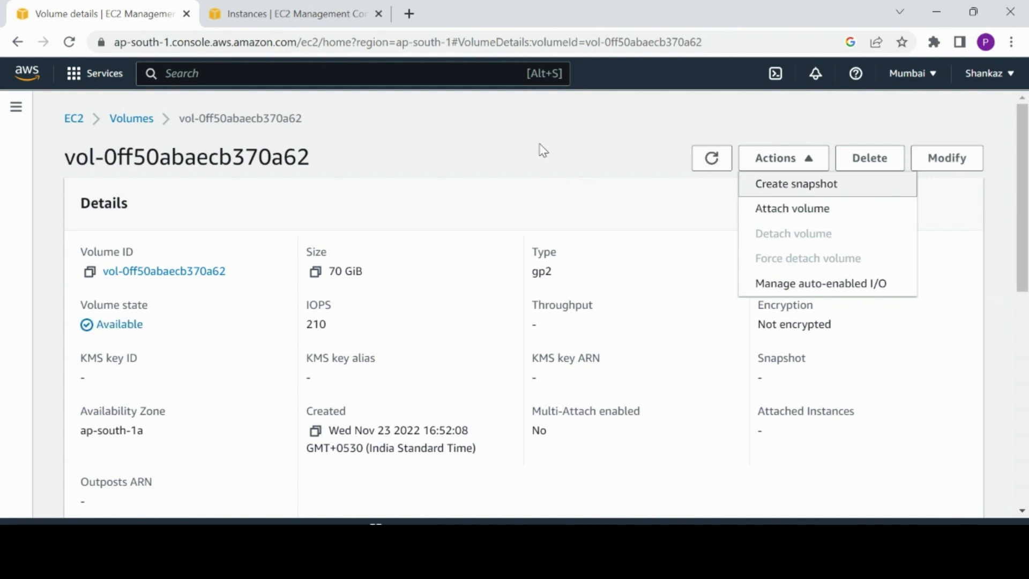
{"action": "left_click", "coordinate": [543, 151]}
{"action": "left_click", "coordinate": [785, 158]}
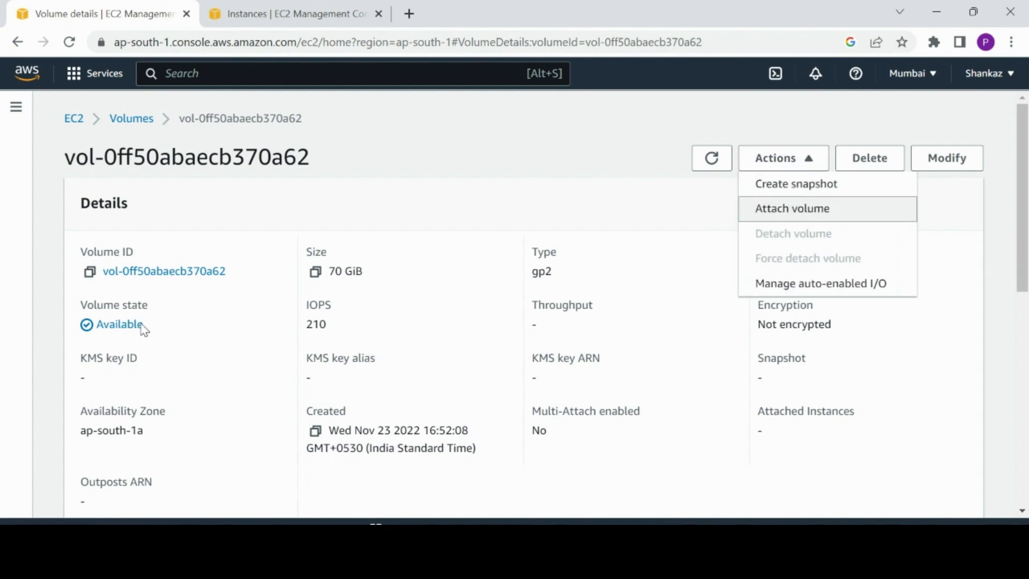
{"action": "left_click_drag", "start_coordinate": [144, 329], "coordinate": [71, 327]}
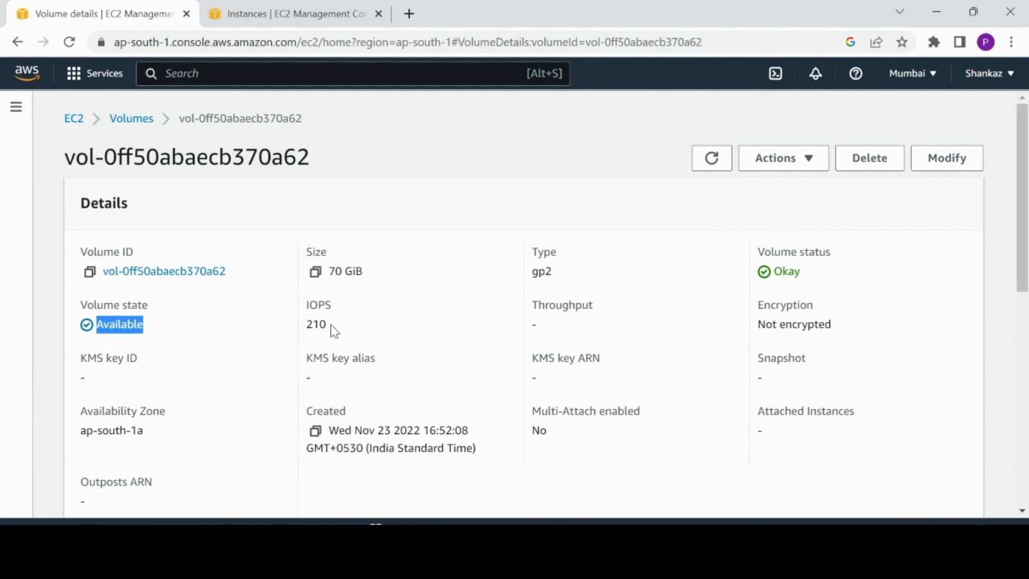
Attach the new 70 GiB volume to the running Windows instance with device name xvdf
{"action": "left_click", "coordinate": [786, 169]}
{"action": "left_click", "coordinate": [794, 212]}
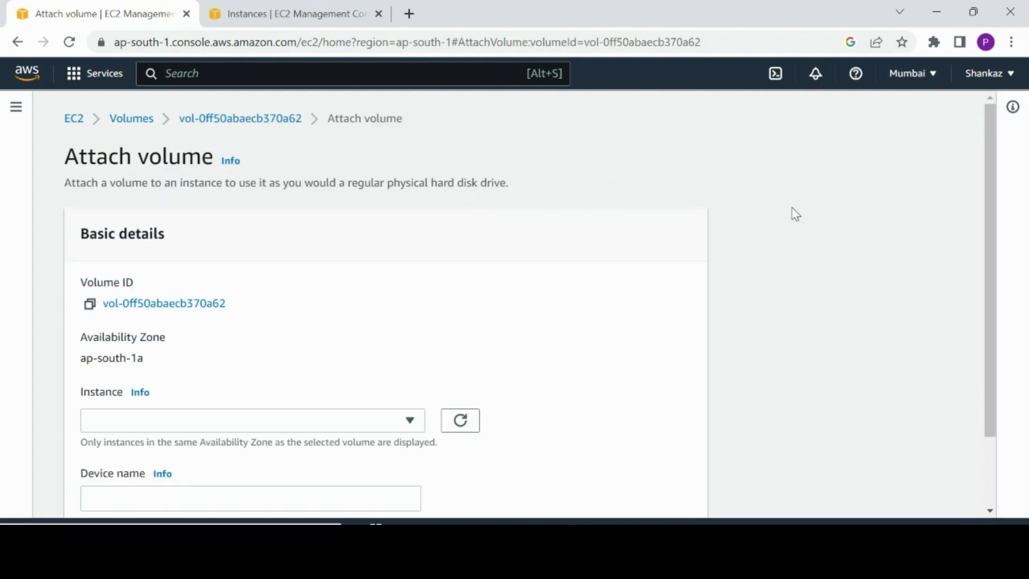
{"action": "left_click", "coordinate": [227, 427]}
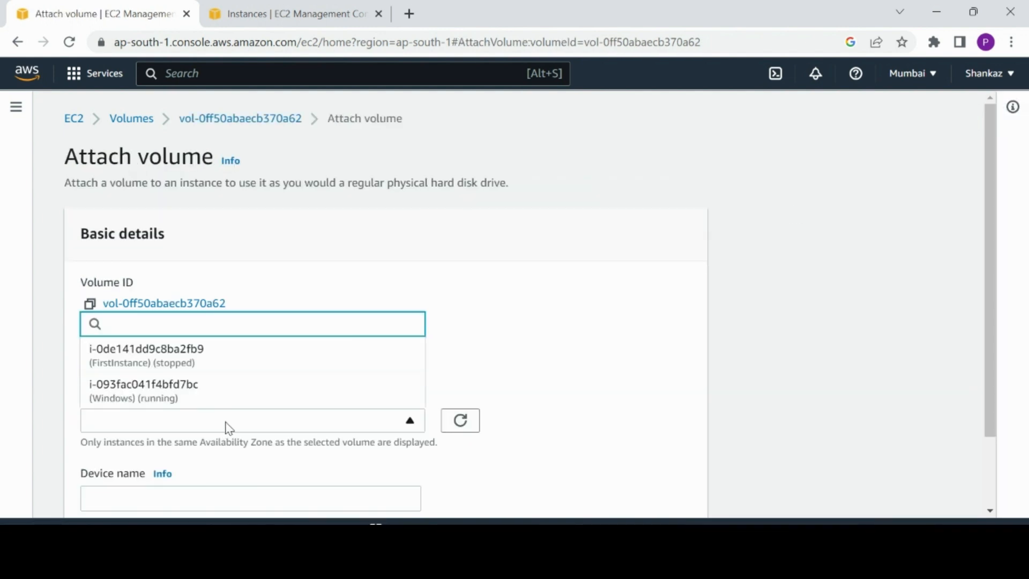
{"action": "left_click", "coordinate": [187, 400]}
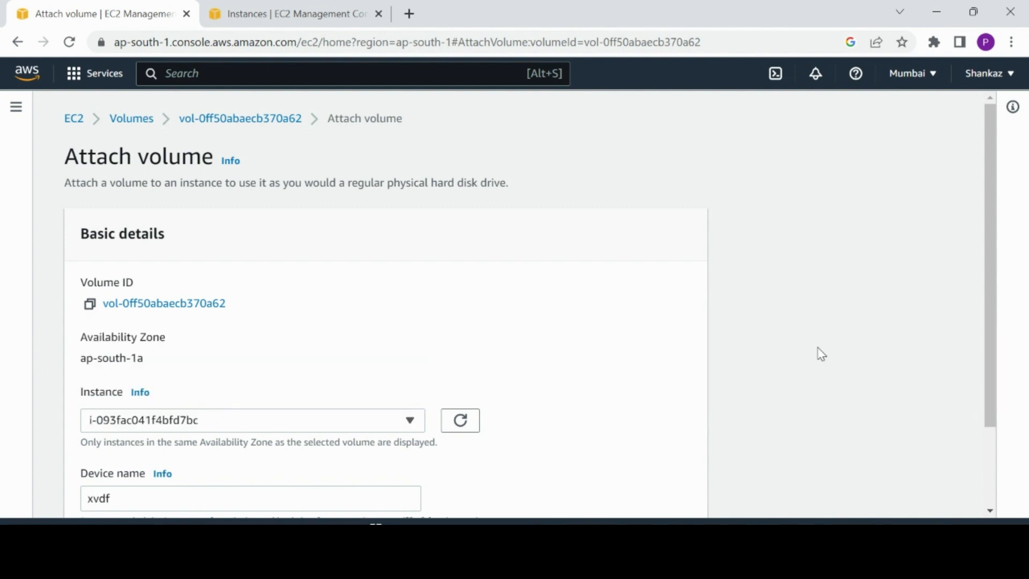
{"action": "left_click_drag", "start_coordinate": [997, 339], "coordinate": [1001, 471]}
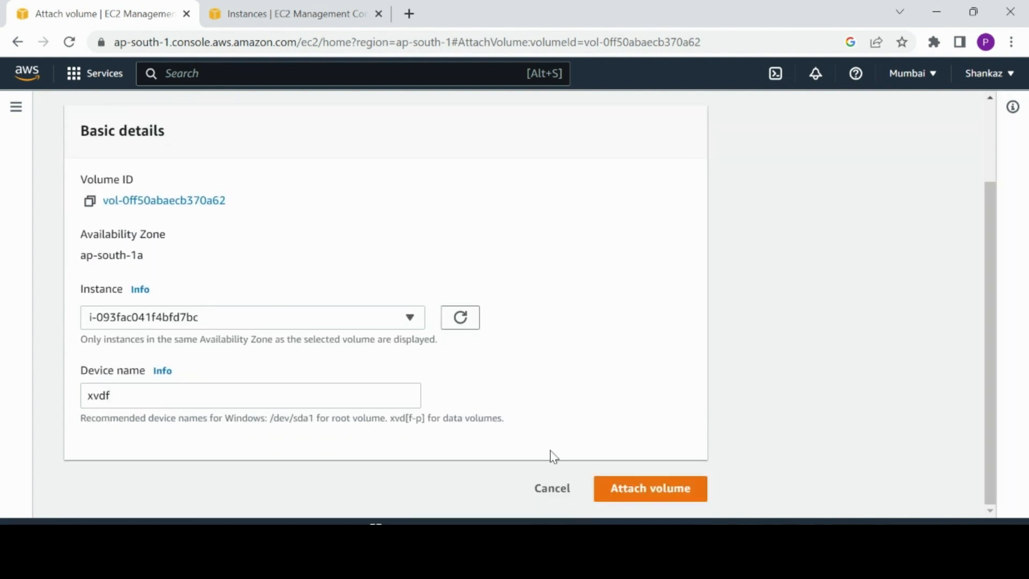
{"action": "left_click_drag", "start_coordinate": [224, 400], "coordinate": [4, 386]}
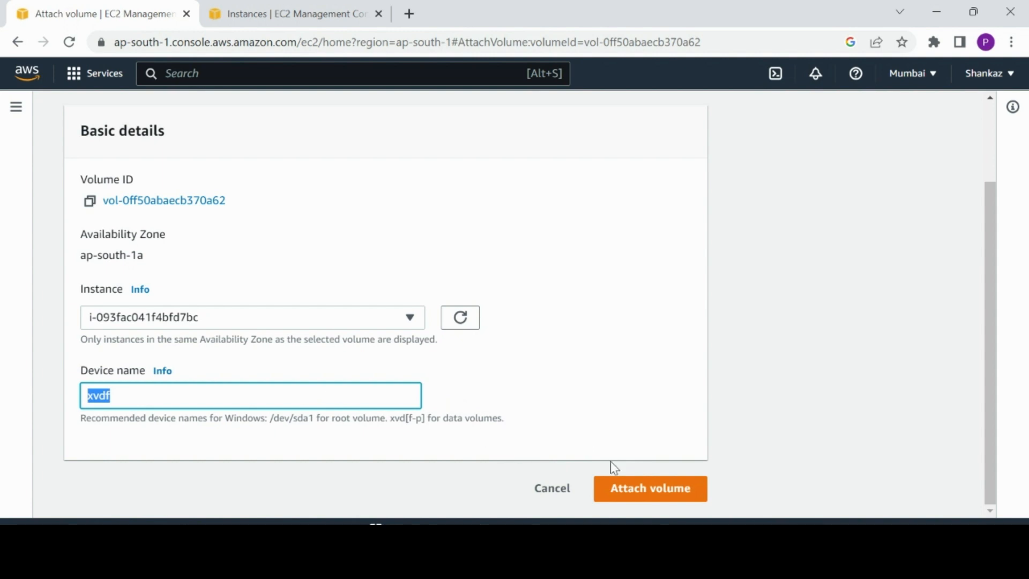
{"action": "left_click", "coordinate": [645, 491]}
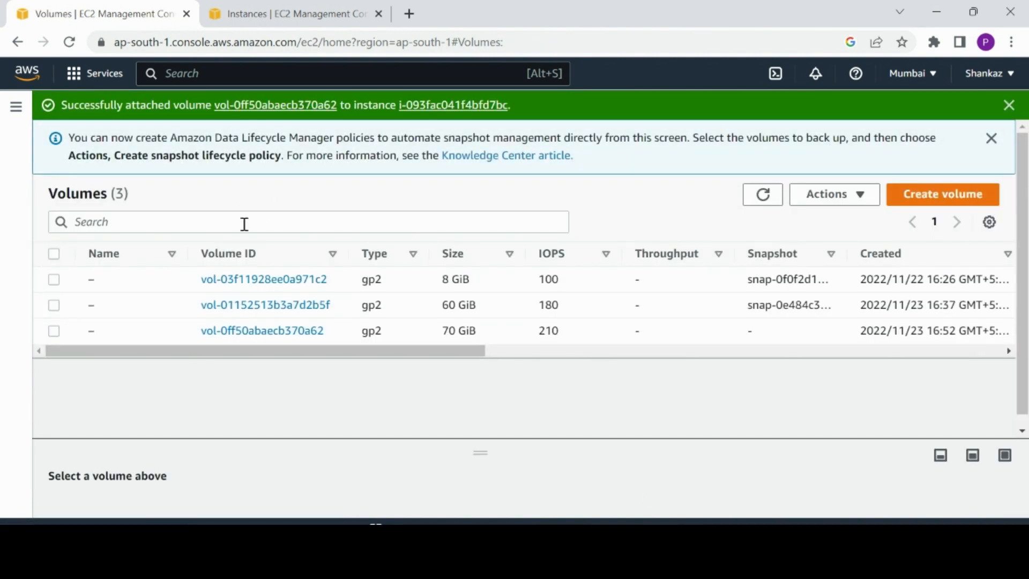
Refresh the EC2 instances list and check the block devices in the Windows instance's storage details
{"action": "left_click", "coordinate": [299, 12]}
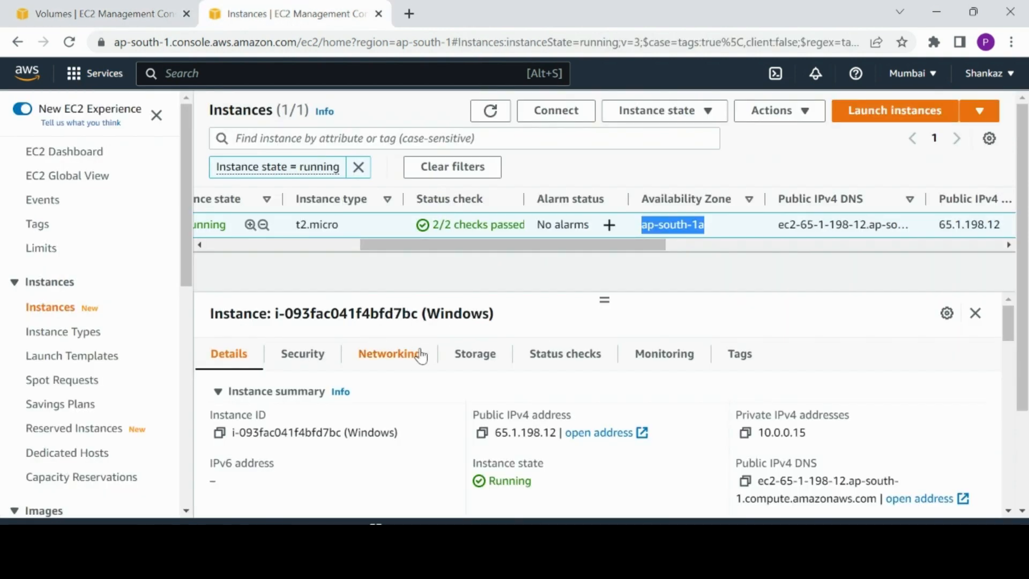
{"action": "left_click", "coordinate": [482, 363]}
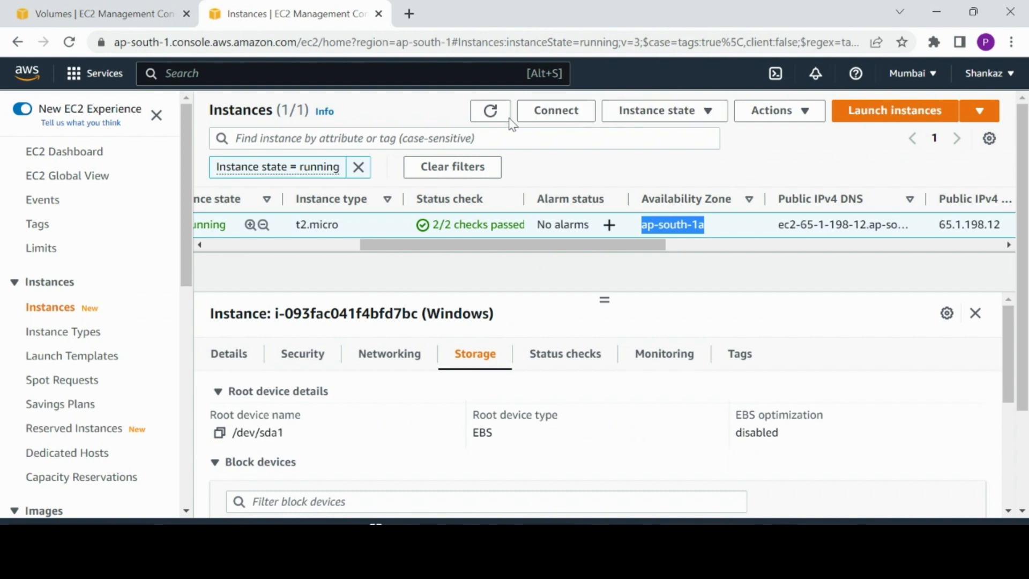
{"action": "left_click", "coordinate": [491, 113]}
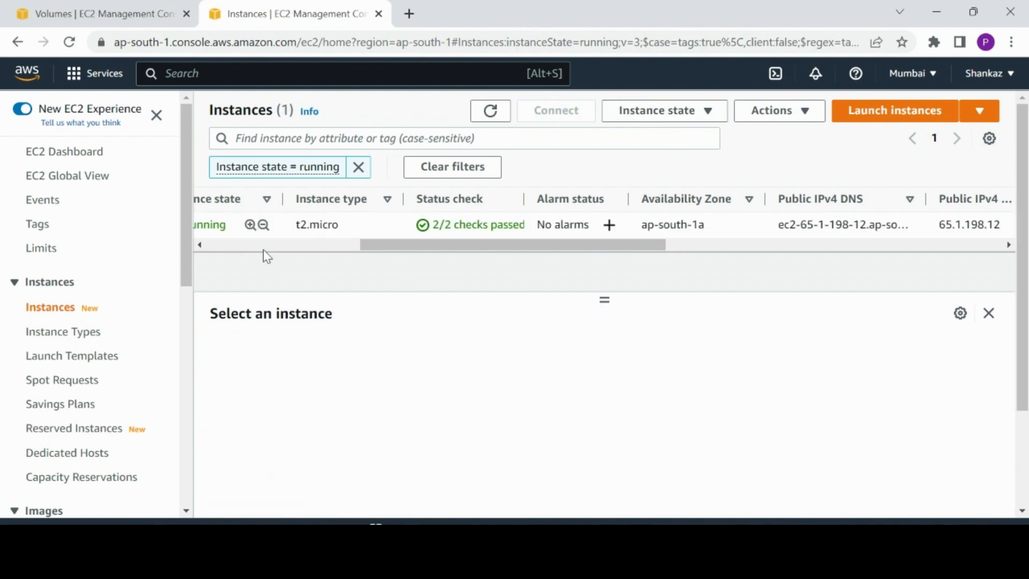
{"action": "left_click", "coordinate": [294, 233]}
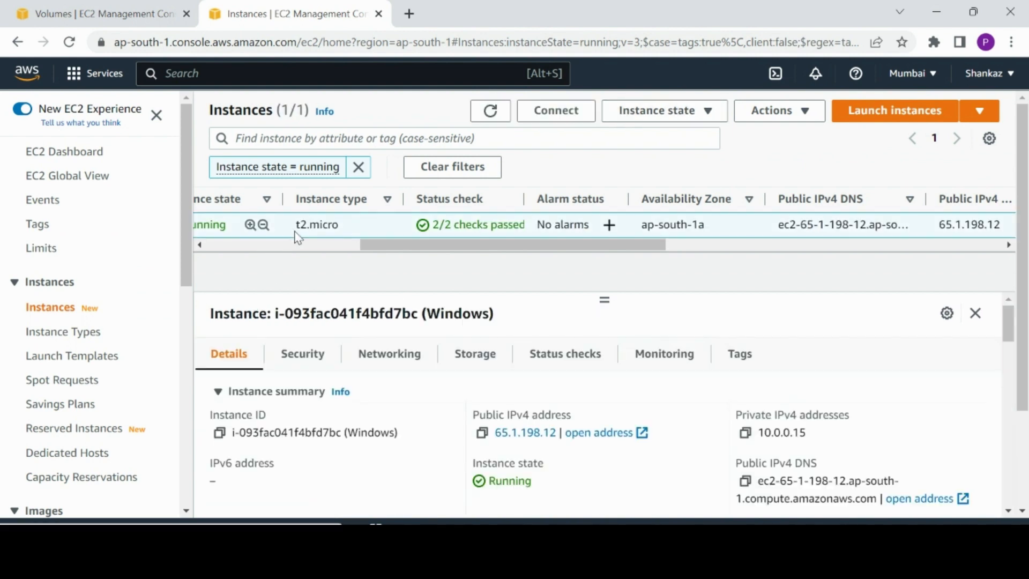
{"action": "left_click", "coordinate": [478, 361]}
{"action": "left_click_drag", "start_coordinate": [1009, 361], "coordinate": [1016, 416]}
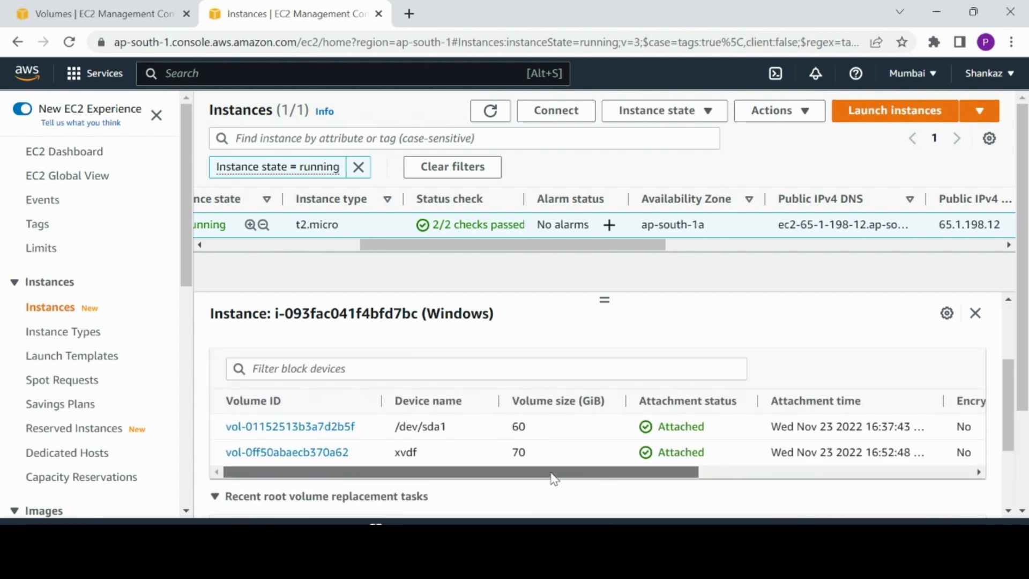
{"action": "left_click_drag", "start_coordinate": [552, 474], "coordinate": [474, 481]}
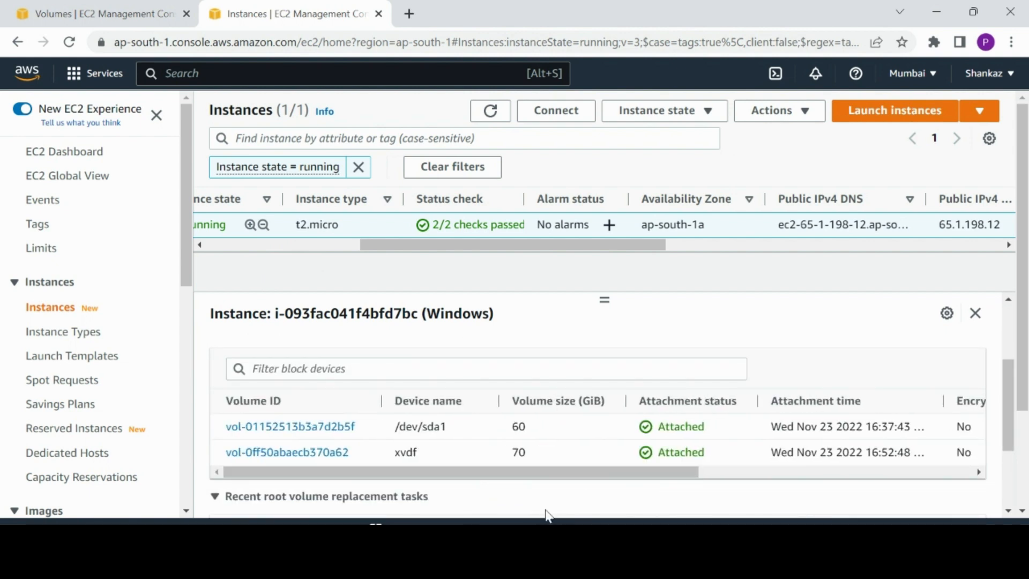
Switch to the Windows instance's remote desktop session
{"action": "mouse_move", "coordinate": [557, 560]}
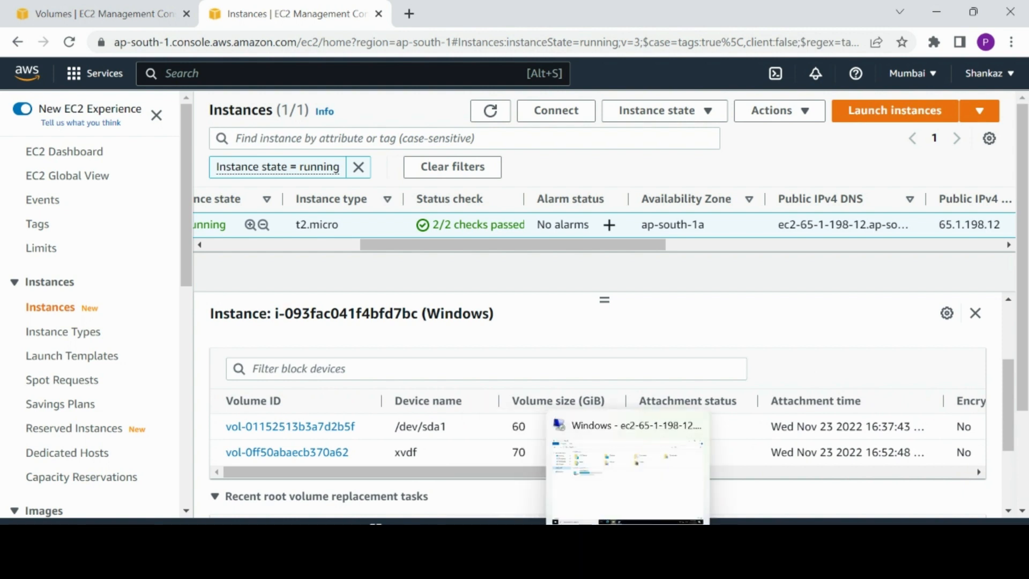
{"action": "left_click", "coordinate": [634, 558]}
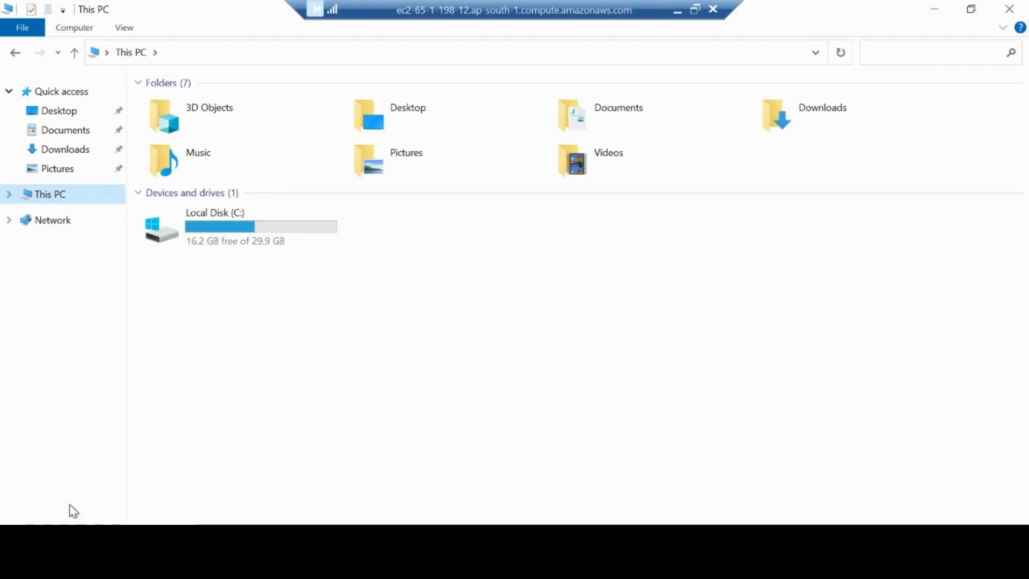
{"action": "left_click", "coordinate": [19, 562]}
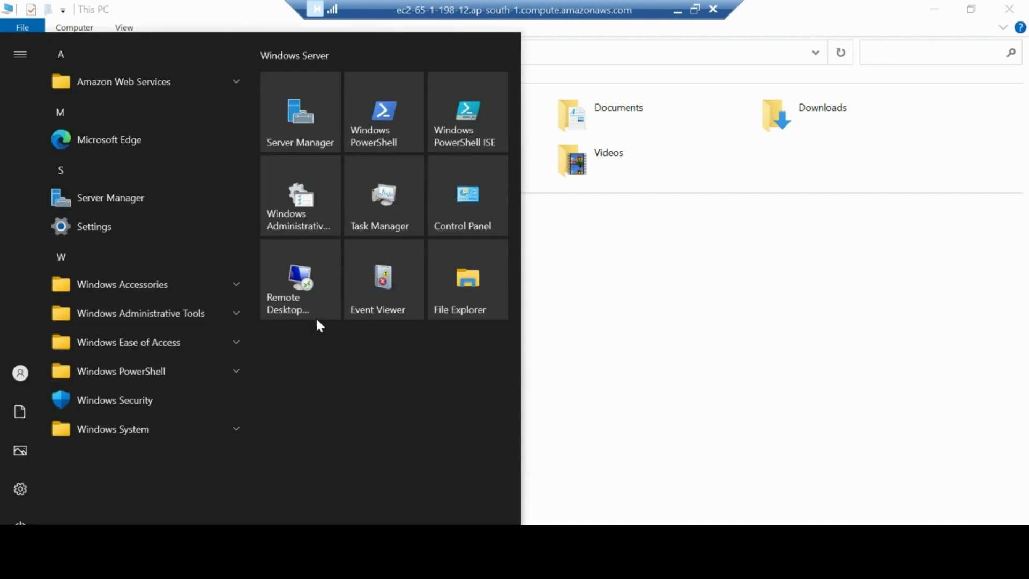
{"action": "type", "text": "disk"}
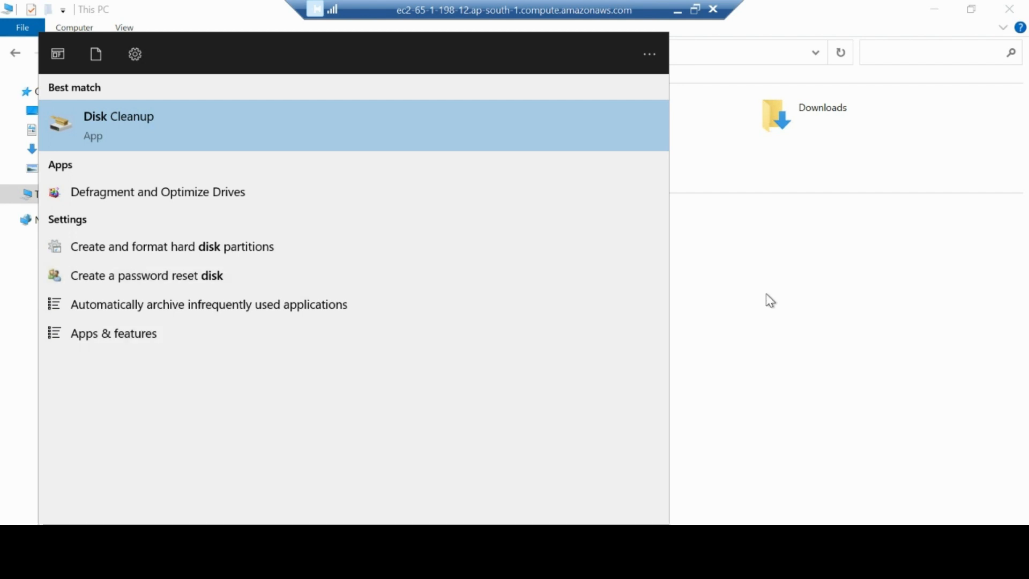
{"action": "key", "text": "Escape"}
Launch Disk Management on the remote instance by running diskmgmt.msc and maximize its window
{"action": "key", "text": "super+r"}
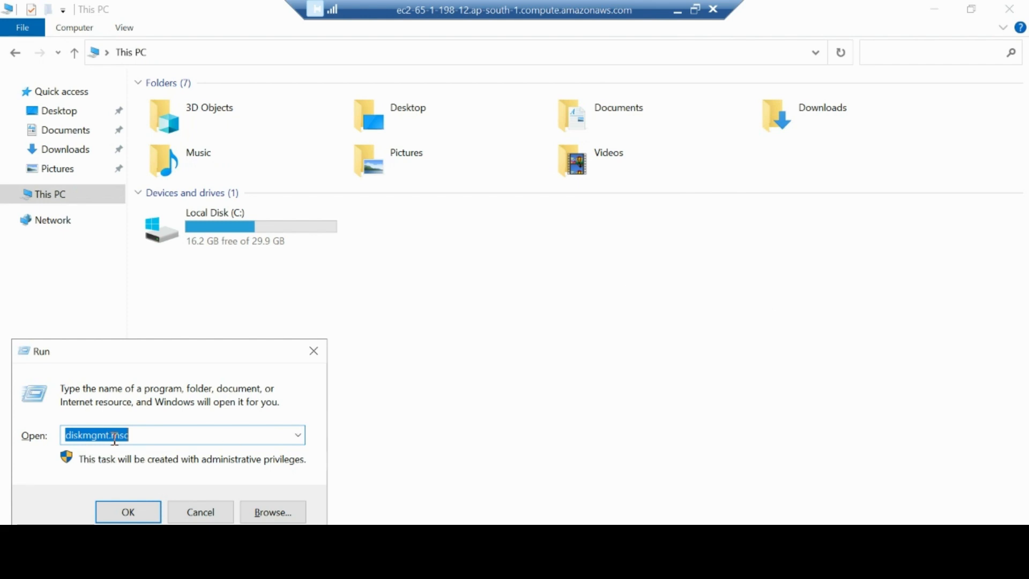
{"action": "left_click", "coordinate": [314, 351]}
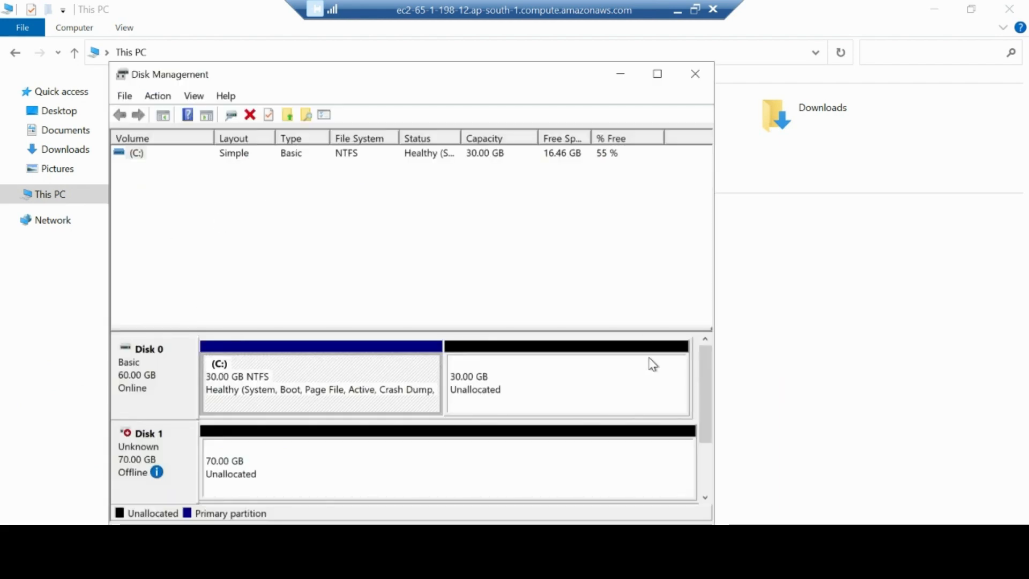
{"action": "left_click", "coordinate": [657, 75]}
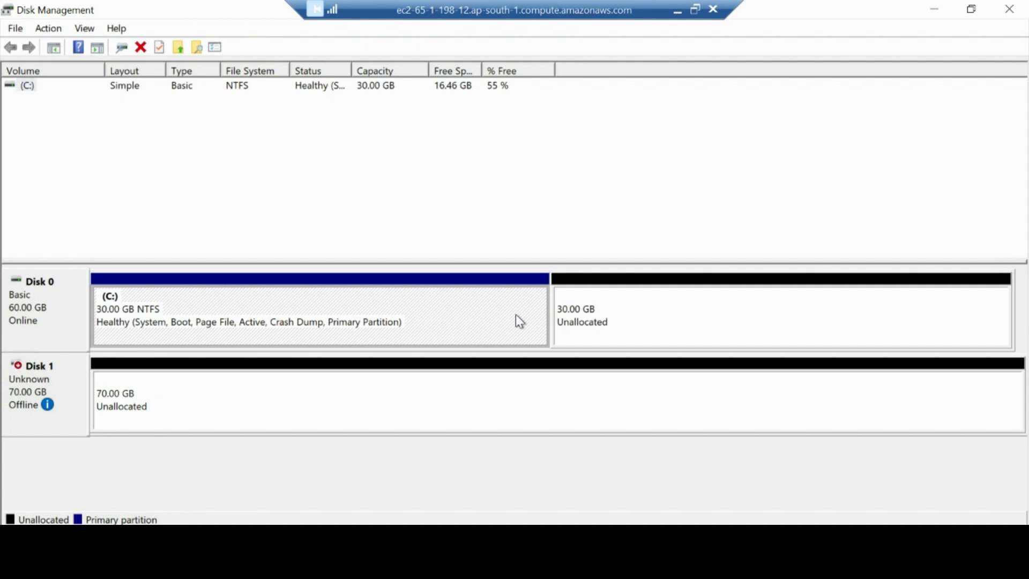
Extend the C: volume on Disk 0 by the full 30719 MB of unallocated space
{"action": "right_click", "coordinate": [483, 314]}
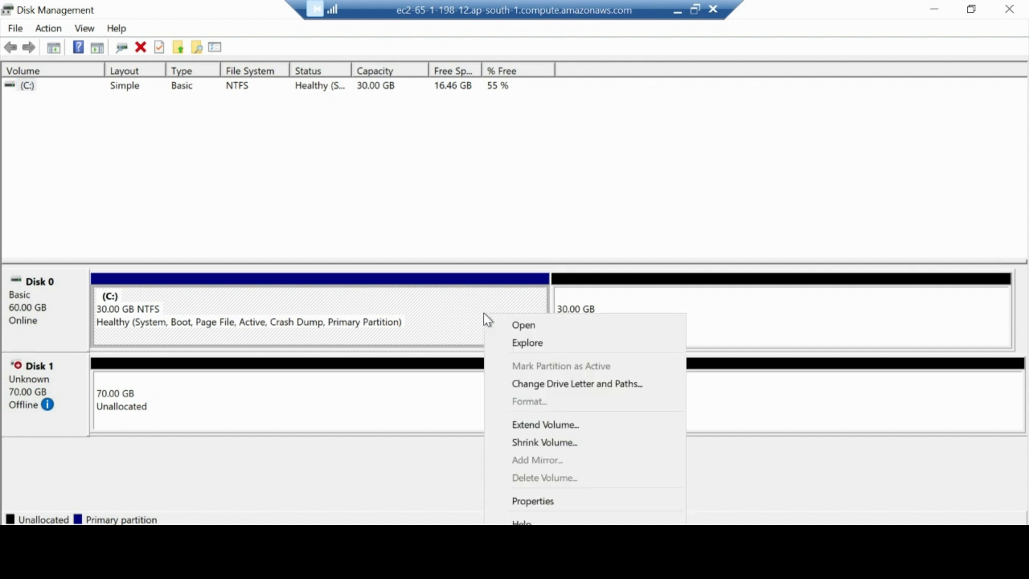
{"action": "right_click", "coordinate": [436, 322]}
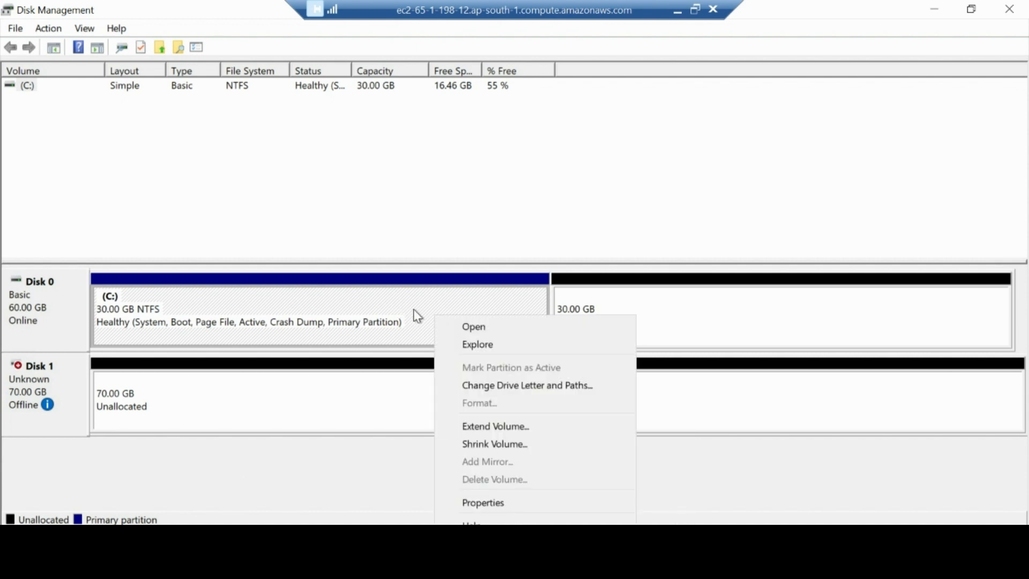
{"action": "left_click", "coordinate": [473, 431]}
{"action": "left_click", "coordinate": [314, 387]}
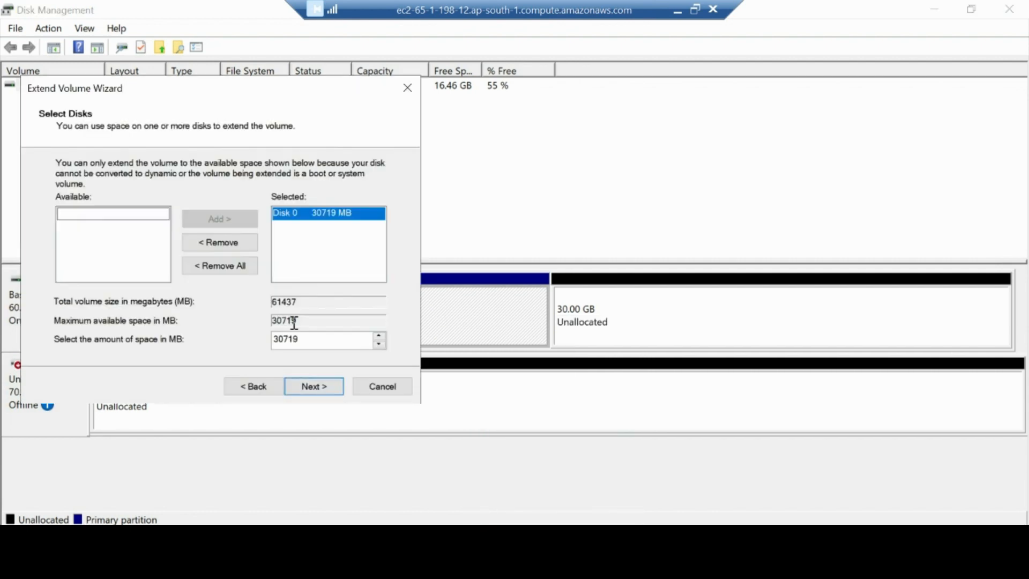
{"action": "double_click", "coordinate": [320, 340]}
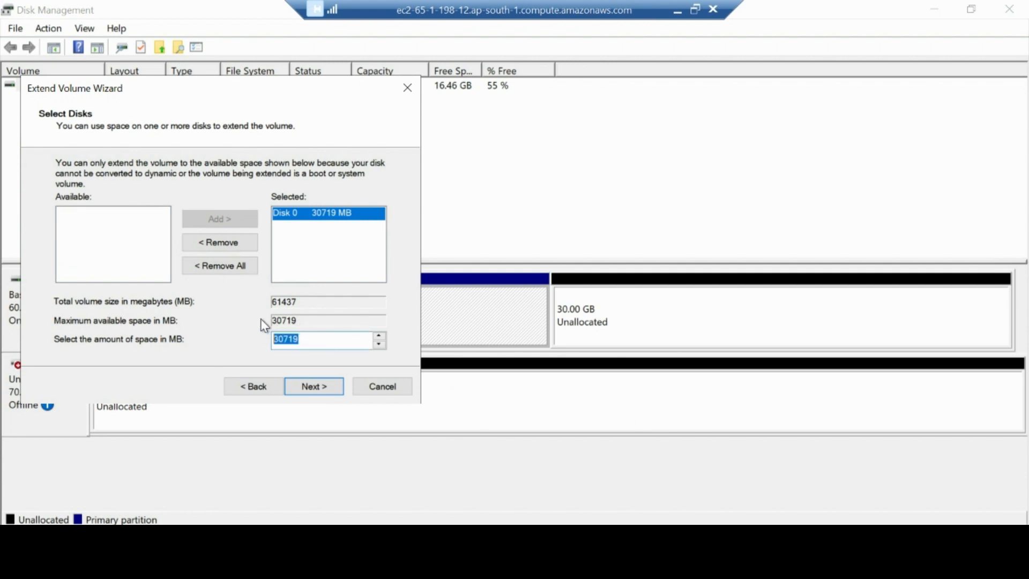
{"action": "left_click", "coordinate": [313, 385]}
{"action": "left_click", "coordinate": [312, 384]}
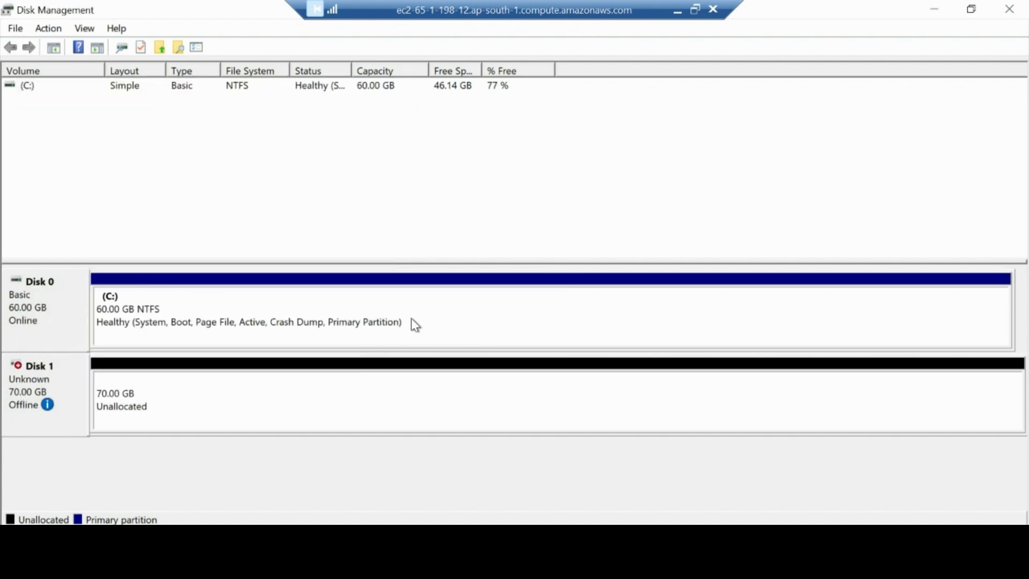
Examine the general, policies, volumes, driver and details properties of the unallocated 70 GB Disk 1
{"action": "right_click", "coordinate": [184, 406]}
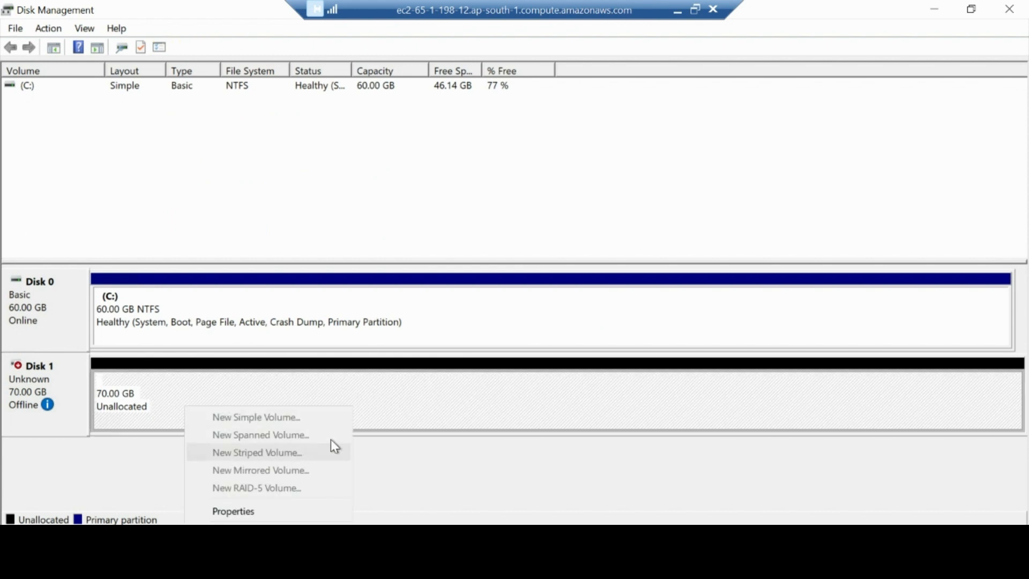
{"action": "left_click", "coordinate": [402, 413]}
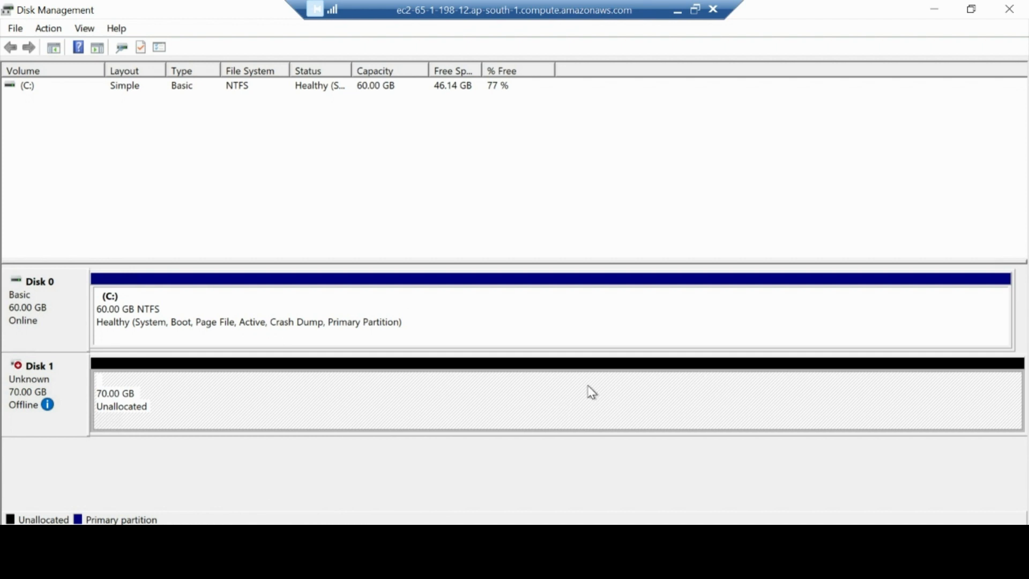
{"action": "right_click", "coordinate": [473, 407]}
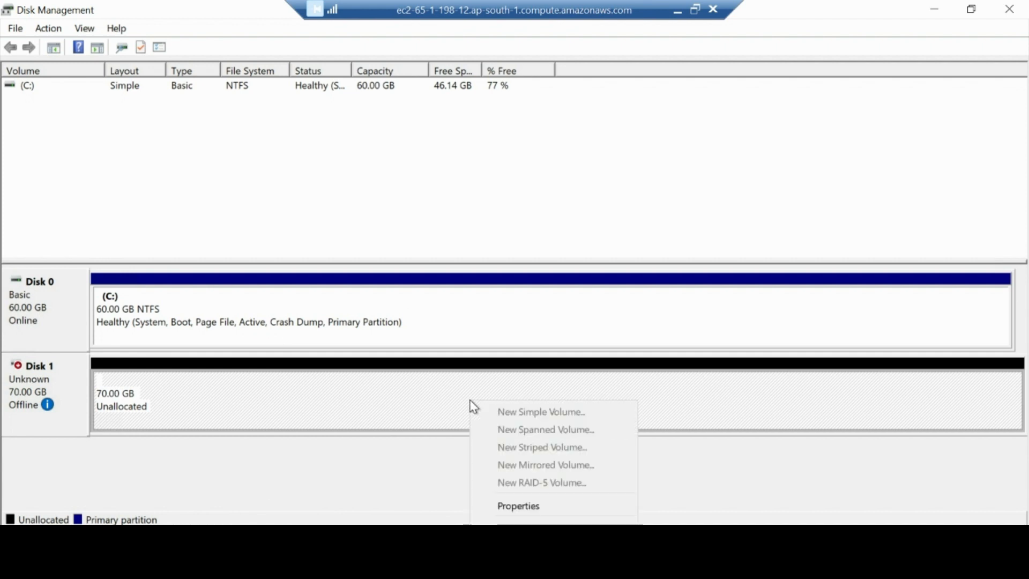
{"action": "left_click", "coordinate": [522, 508]}
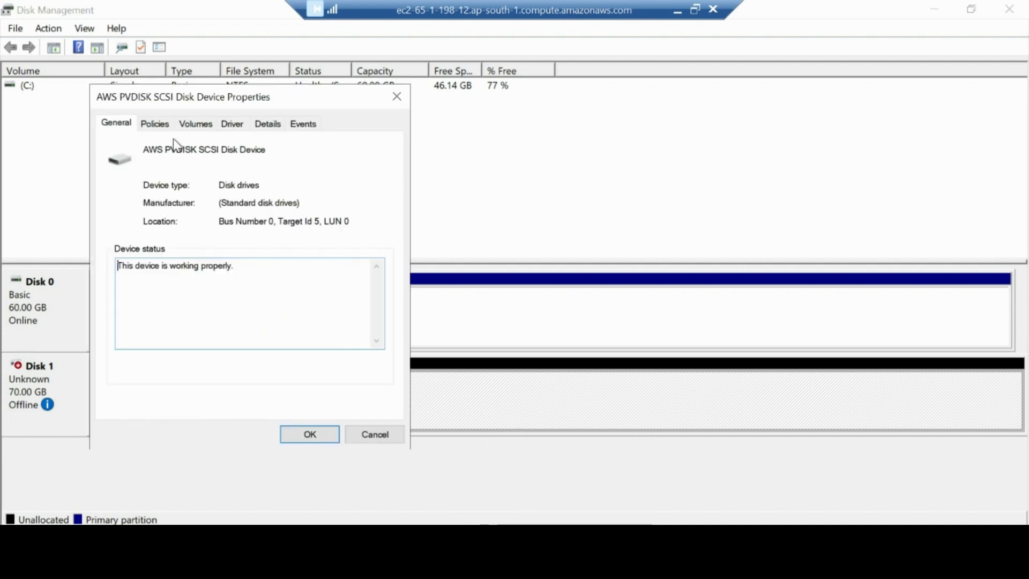
{"action": "left_click", "coordinate": [193, 127]}
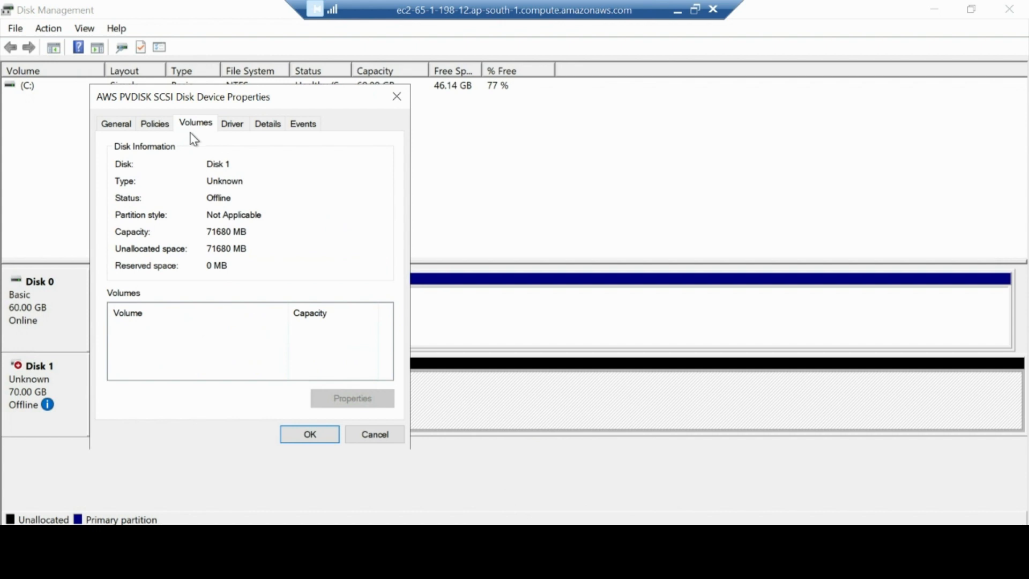
{"action": "left_click", "coordinate": [232, 124]}
{"action": "left_click", "coordinate": [266, 128]}
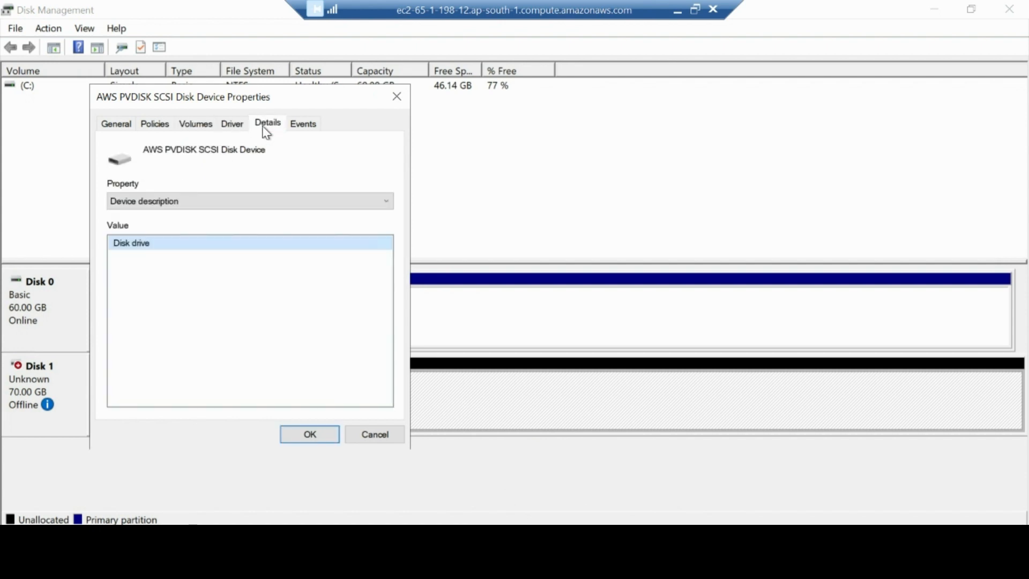
{"action": "left_click", "coordinate": [110, 128]}
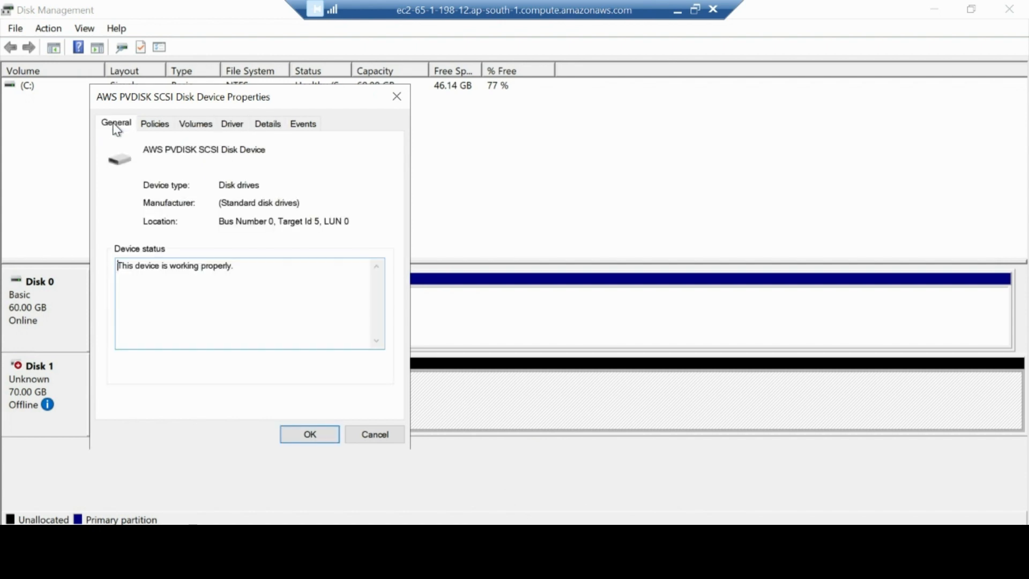
{"action": "left_click", "coordinate": [150, 128]}
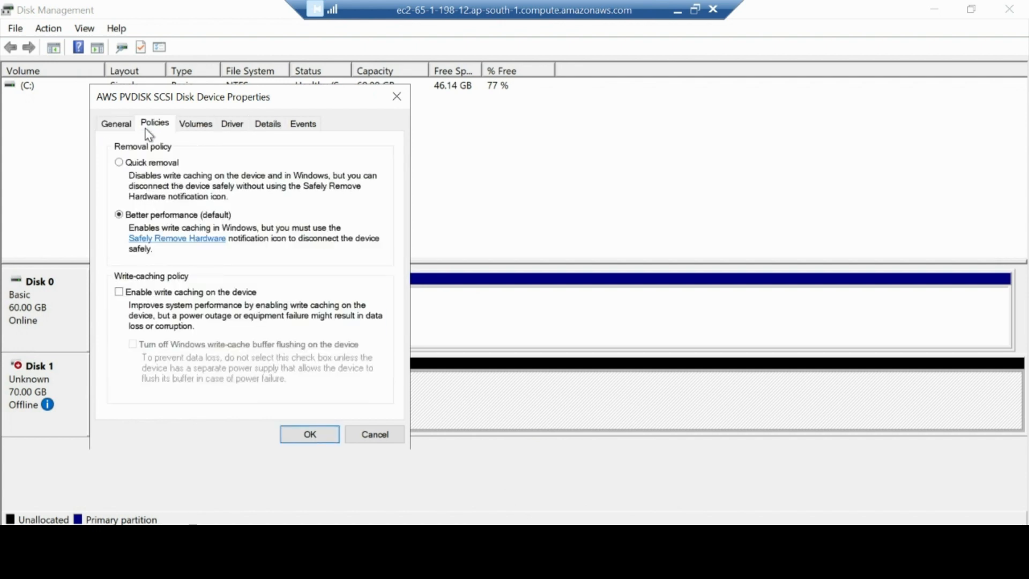
{"action": "left_click", "coordinate": [396, 111]}
Check the offline reason for Disk 1 and bring the disk online
{"action": "mouse_move", "coordinate": [37, 411]}
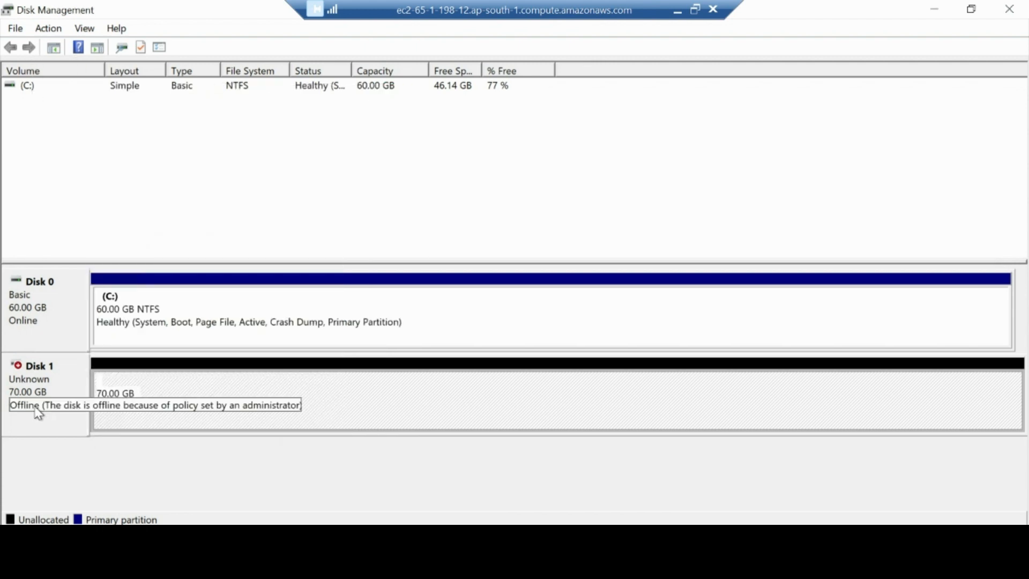
{"action": "right_click", "coordinate": [37, 375]}
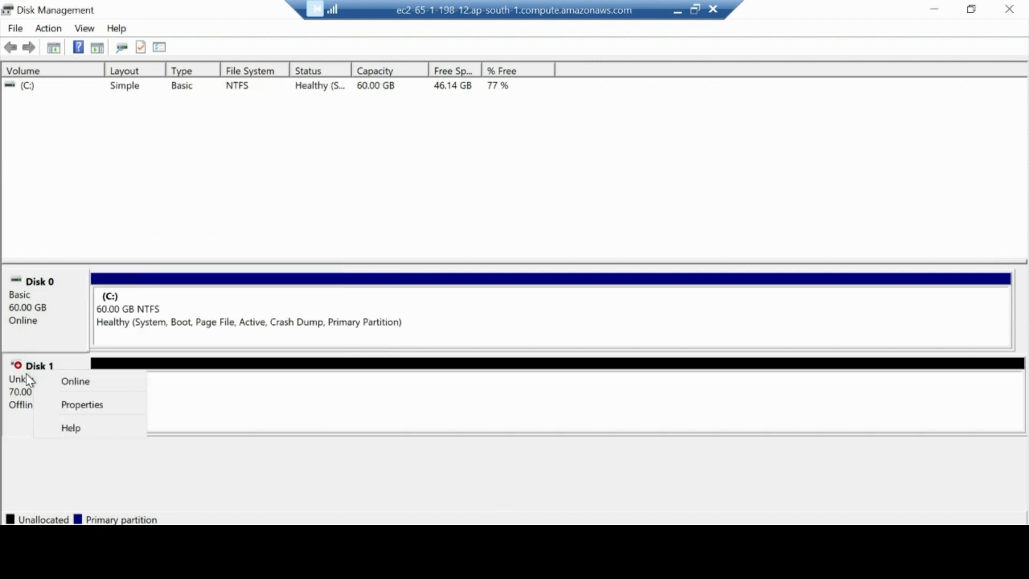
{"action": "left_click", "coordinate": [254, 461]}
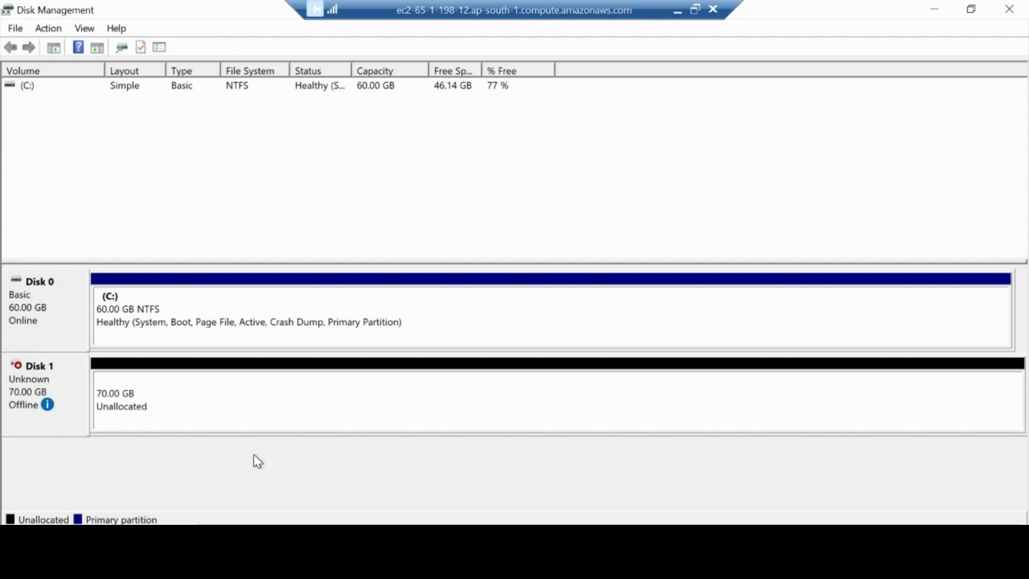
{"action": "right_click", "coordinate": [27, 373]}
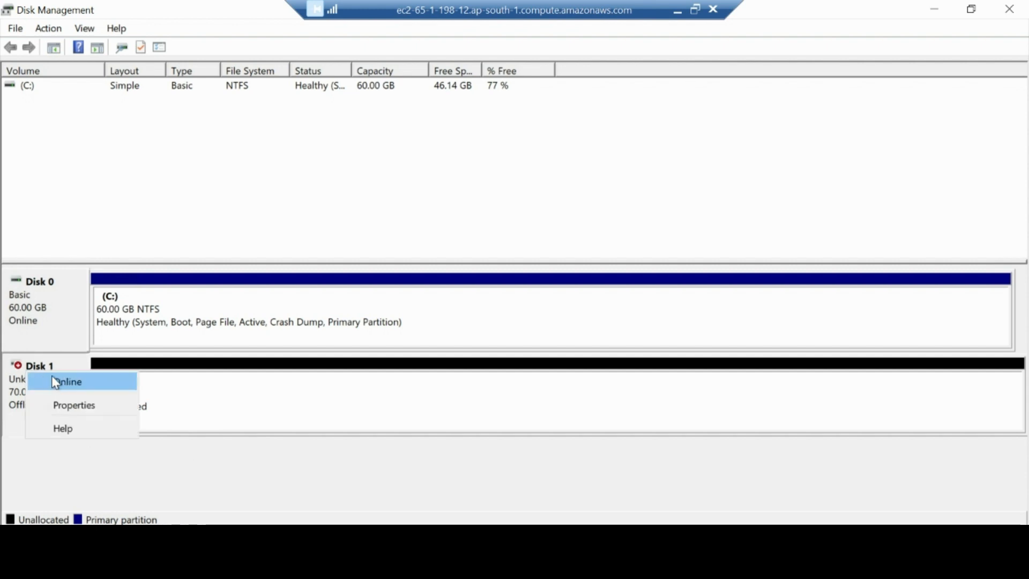
{"action": "left_click", "coordinate": [56, 382]}
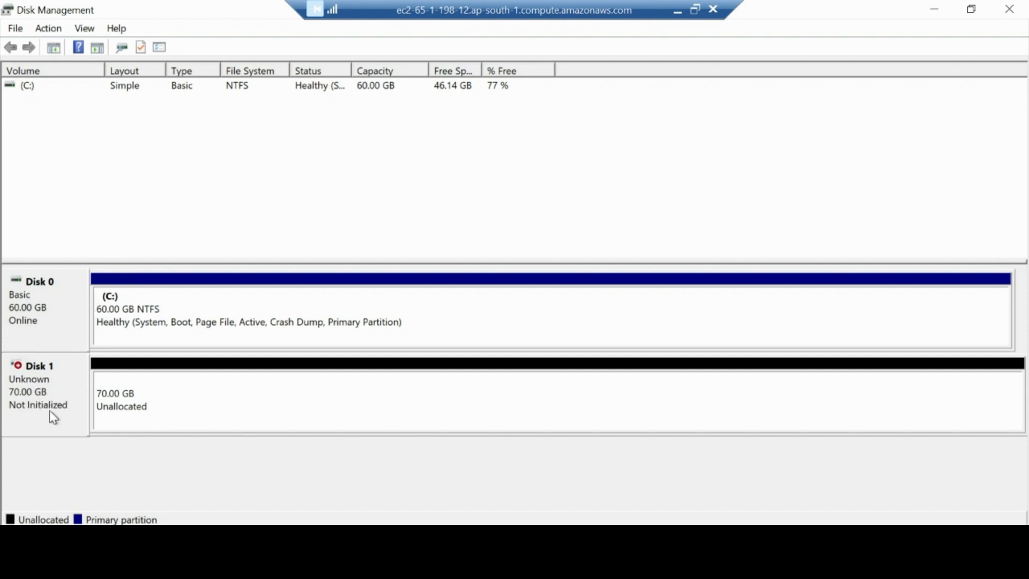
Refresh the disk information and check which volume options are available for Disk 1's unallocated space
{"action": "left_click", "coordinate": [57, 35]}
{"action": "left_click", "coordinate": [66, 47]}
{"action": "right_click", "coordinate": [416, 391]}
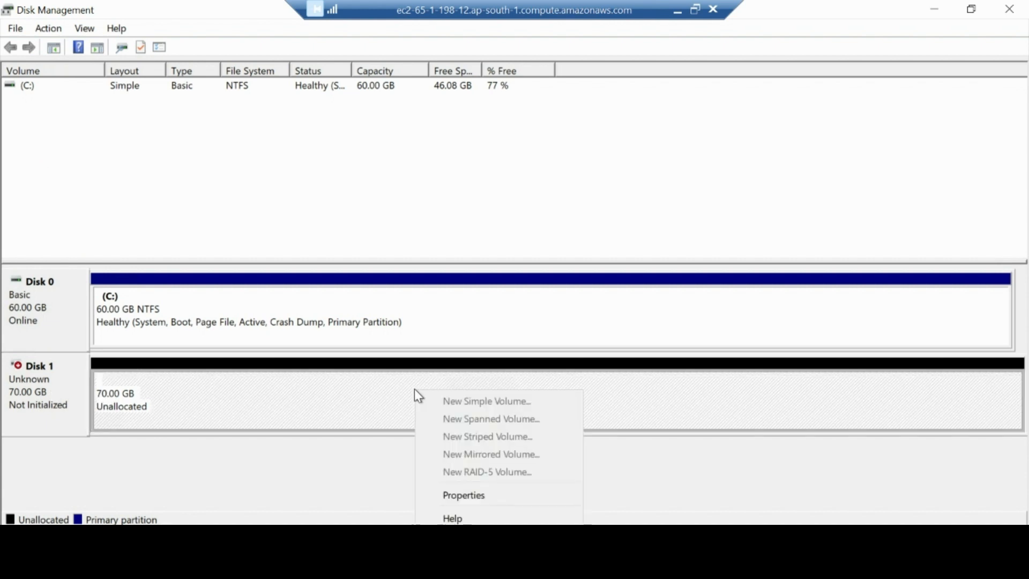
{"action": "left_click", "coordinate": [319, 465]}
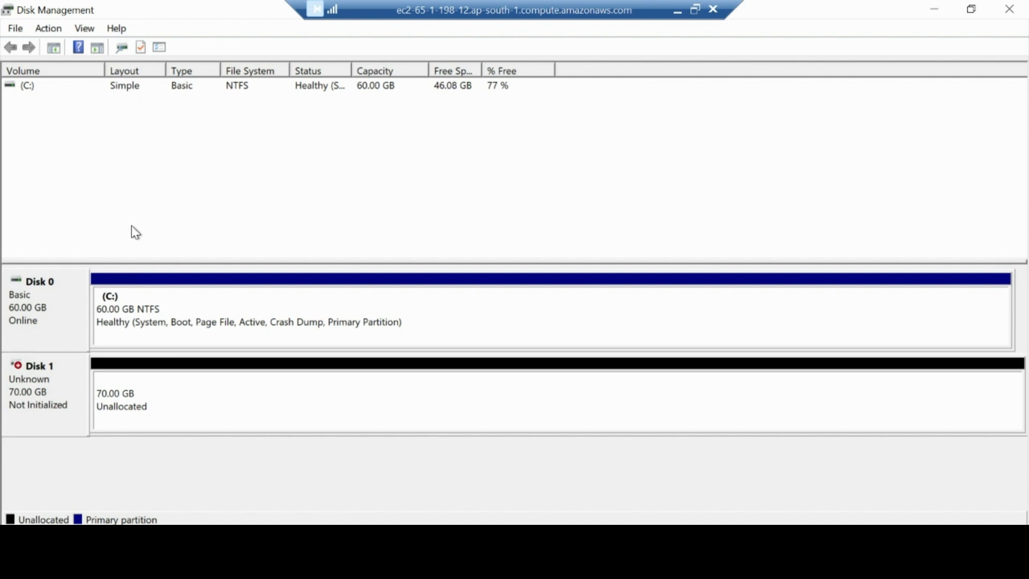
Initialize Disk 1 with the GPT (GUID Partition Table) partition style
{"action": "right_click", "coordinate": [42, 370]}
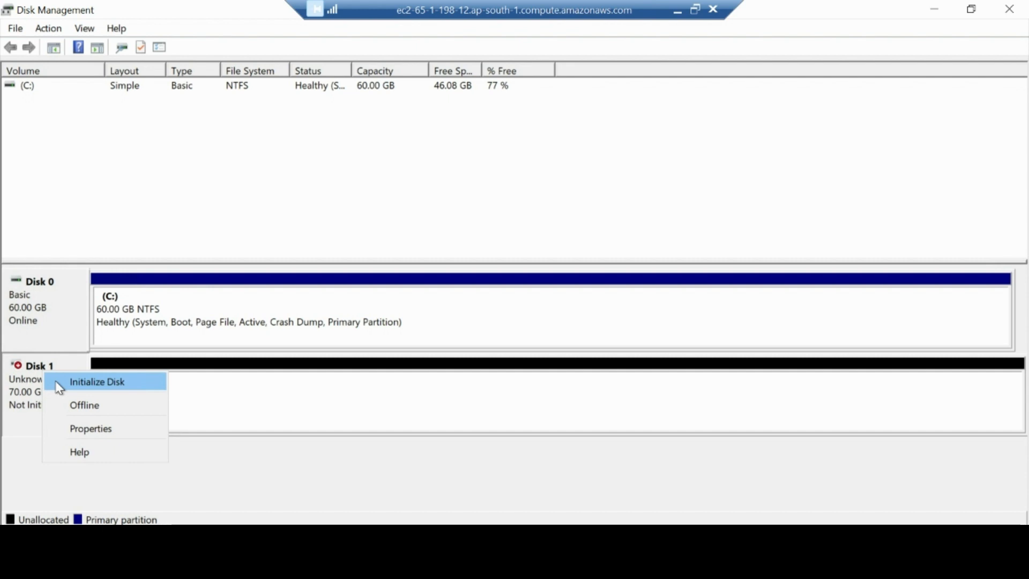
{"action": "left_click", "coordinate": [60, 383]}
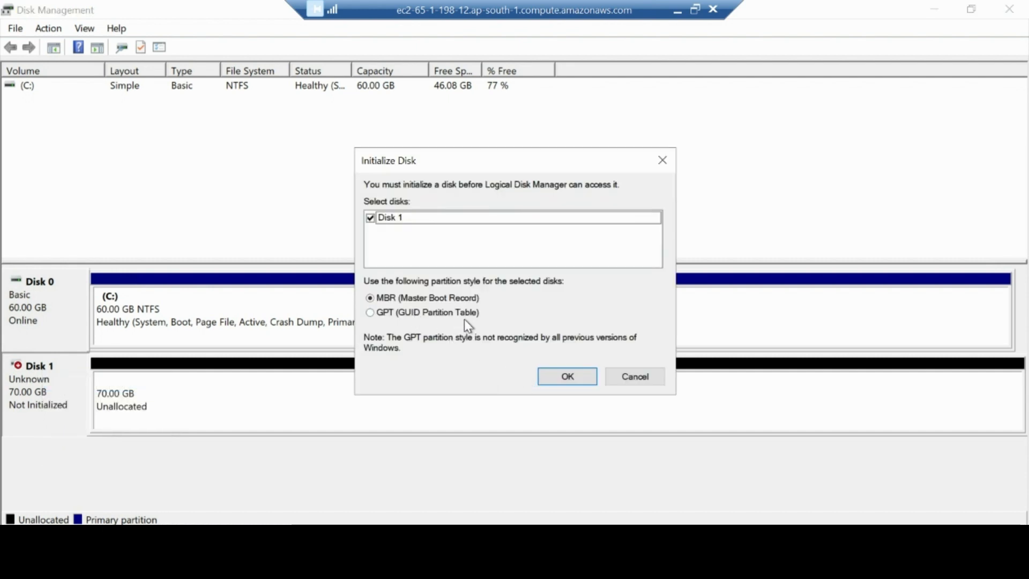
{"action": "left_click", "coordinate": [370, 312]}
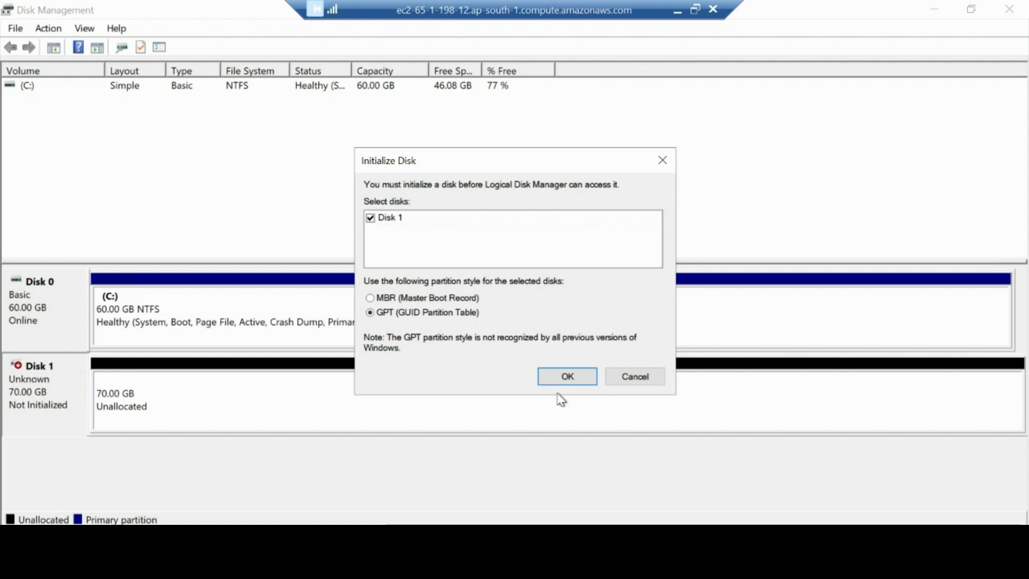
{"action": "left_click", "coordinate": [564, 376]}
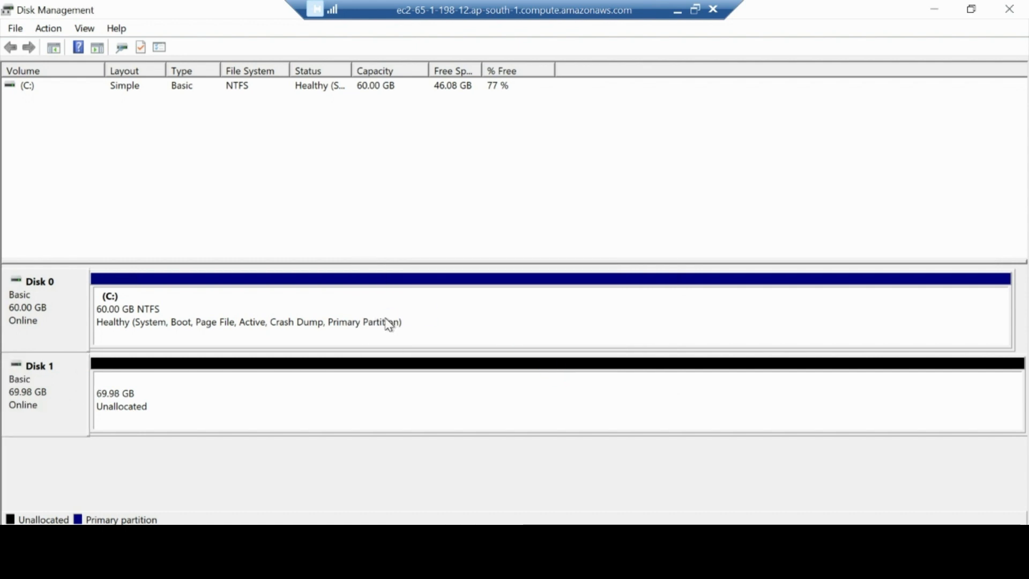
Create a 71662 MB simple volume on Disk 1 with drive letter D, quick-formatted as NTFS with the default allocation unit size and label New Volume
{"action": "right_click", "coordinate": [277, 409]}
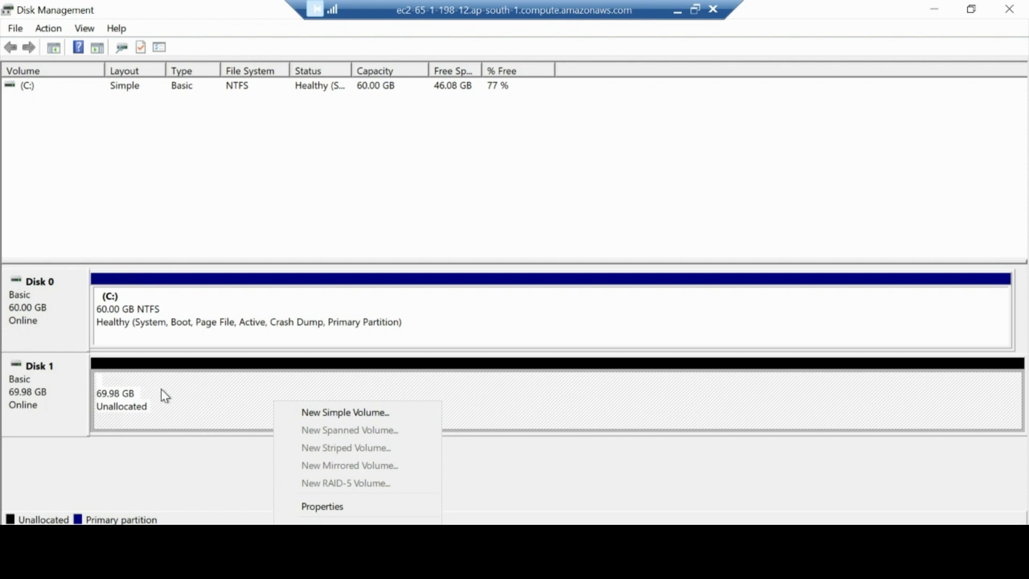
{"action": "left_click", "coordinate": [309, 414]}
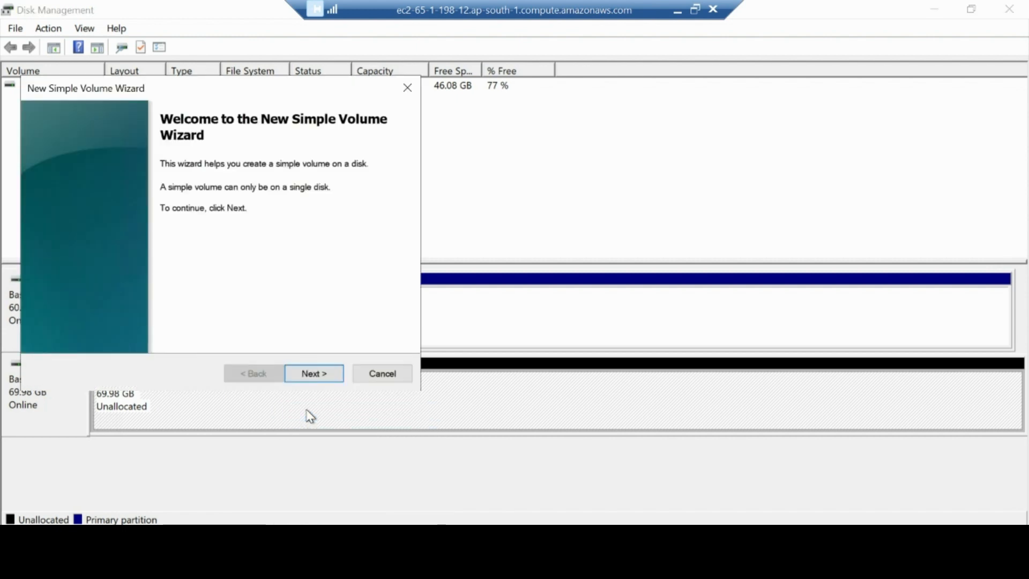
{"action": "left_click", "coordinate": [312, 374]}
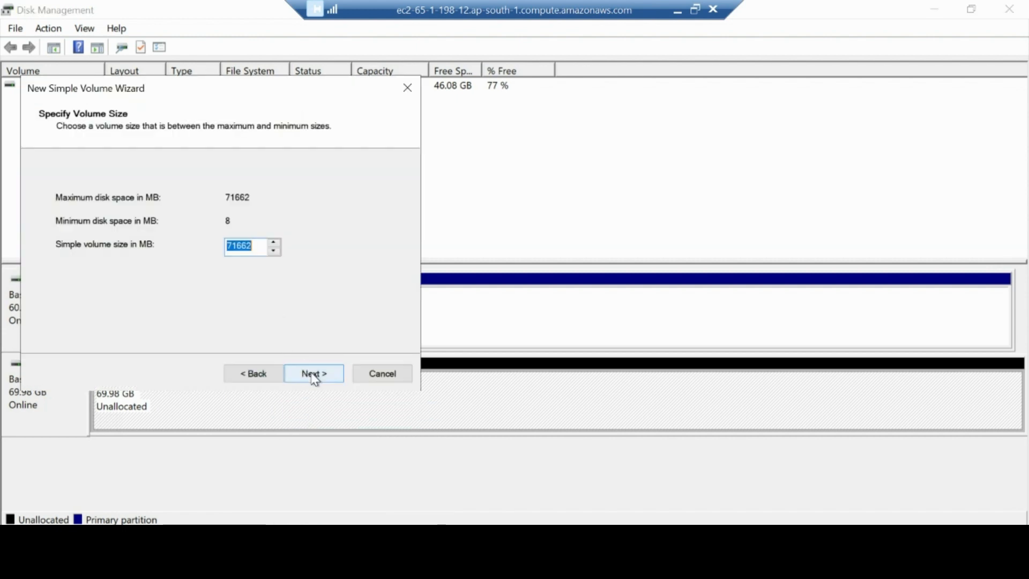
{"action": "left_click", "coordinate": [315, 375]}
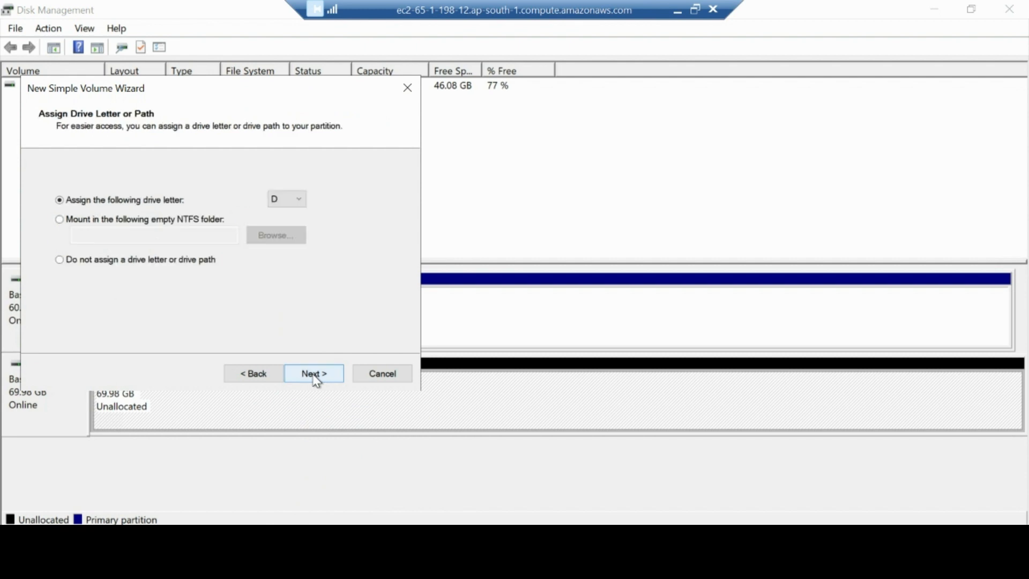
{"action": "left_click", "coordinate": [297, 208]}
{"action": "left_click", "coordinate": [297, 208]}
{"action": "left_click", "coordinate": [298, 208]}
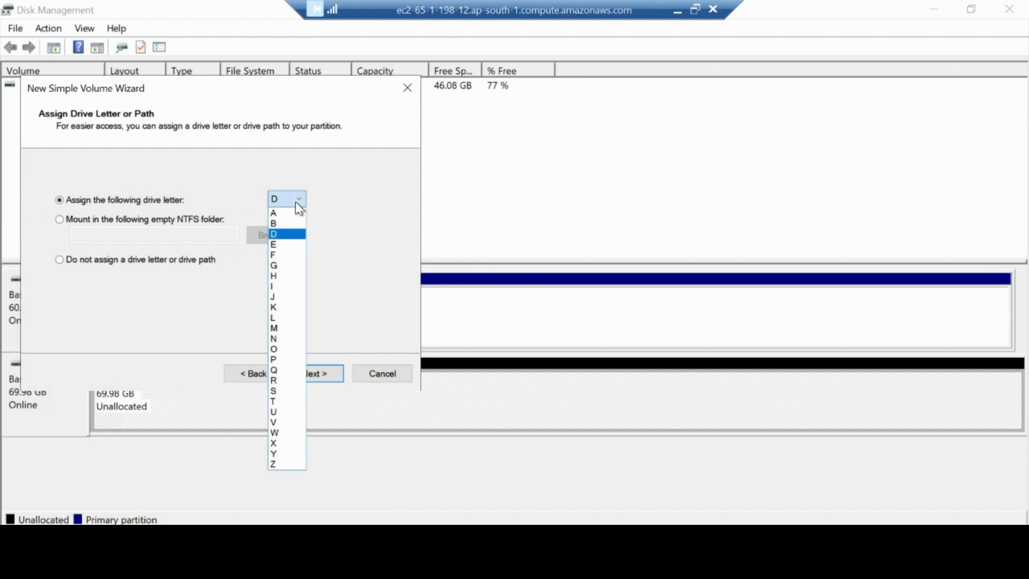
{"action": "left_click", "coordinate": [285, 235]}
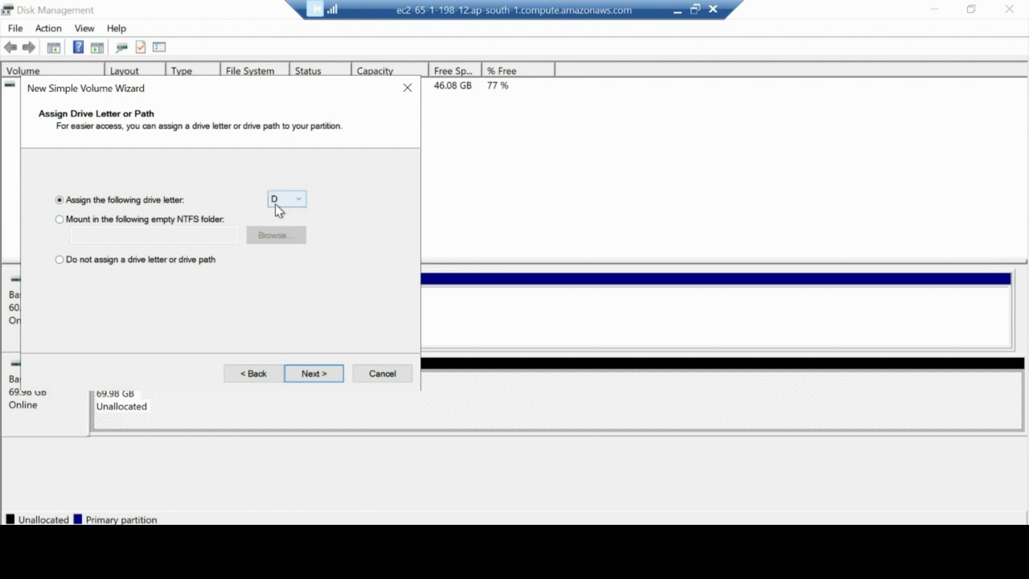
{"action": "left_click", "coordinate": [324, 376]}
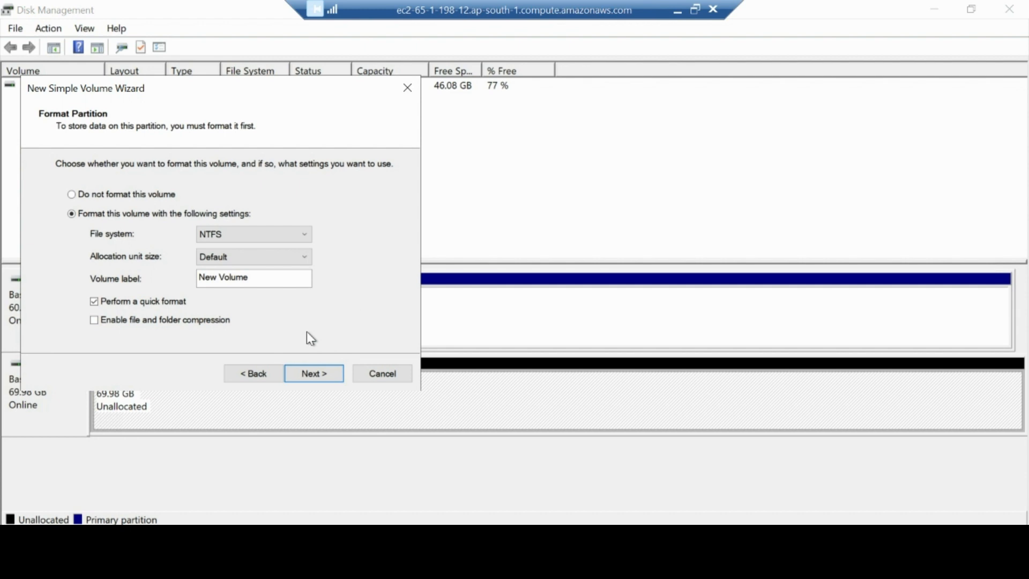
{"action": "left_click", "coordinate": [314, 373]}
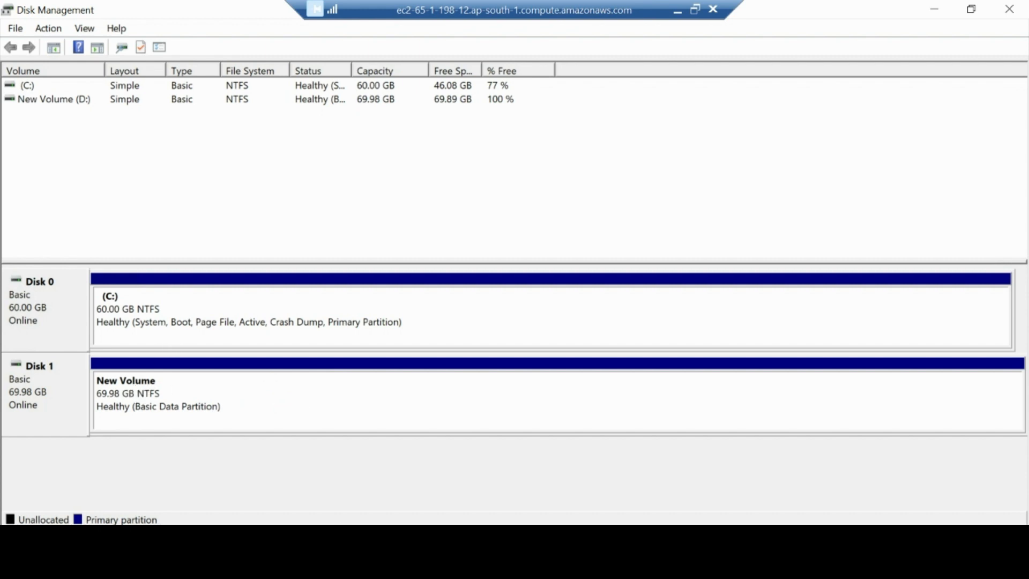
Check the C: and D: drives under This PC in File Explorer and return to the EC2 console in the local browser
{"action": "key", "text": "alt+Tab"}
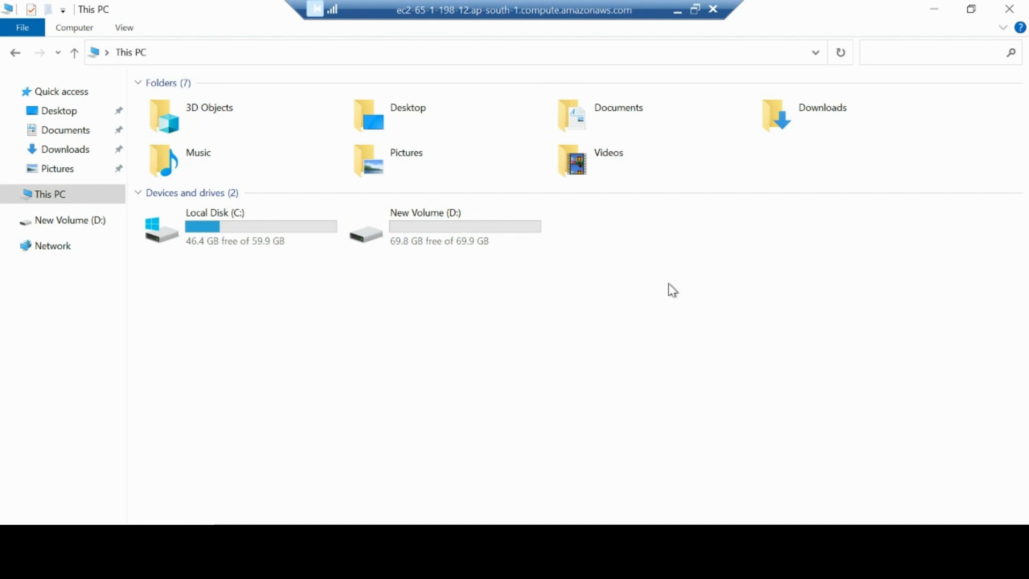
{"action": "left_click", "coordinate": [675, 18]}
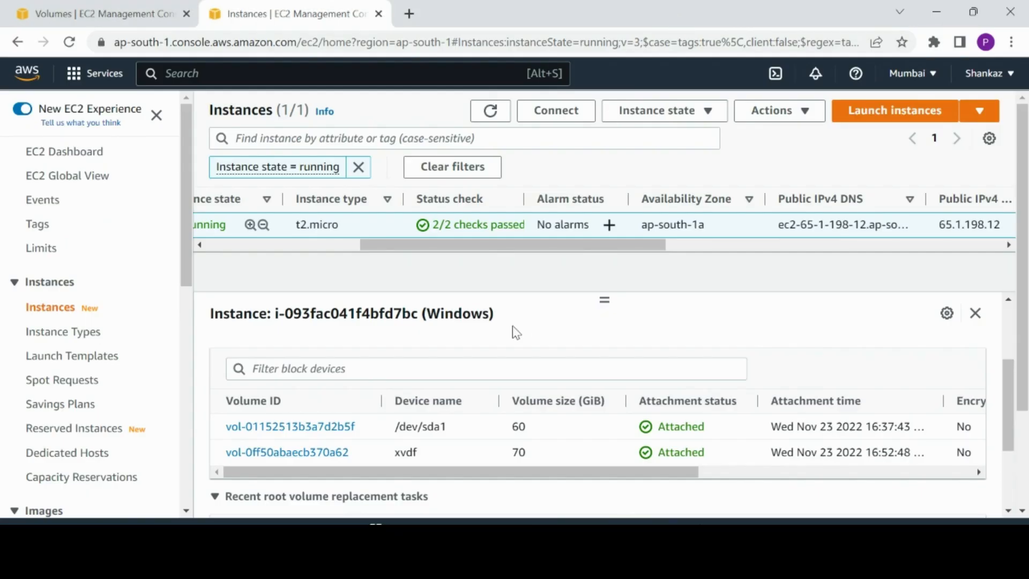